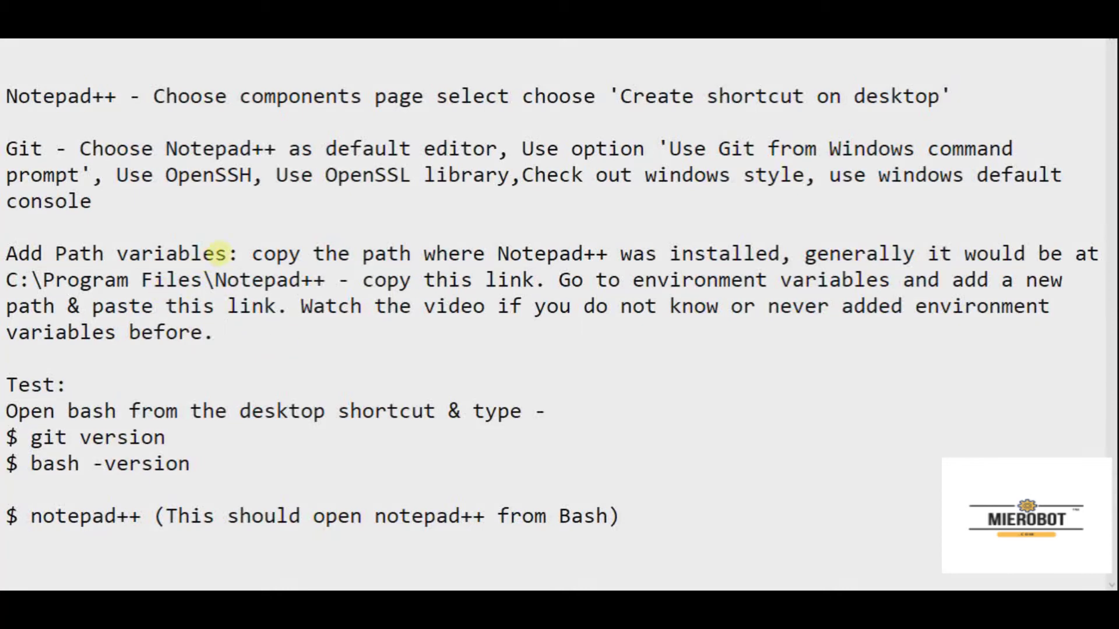
Step: Highlight the 'Add Path variables' heading, the video sentence and the Notepad++ and Git install notes
drag(227, 254, 14, 256)
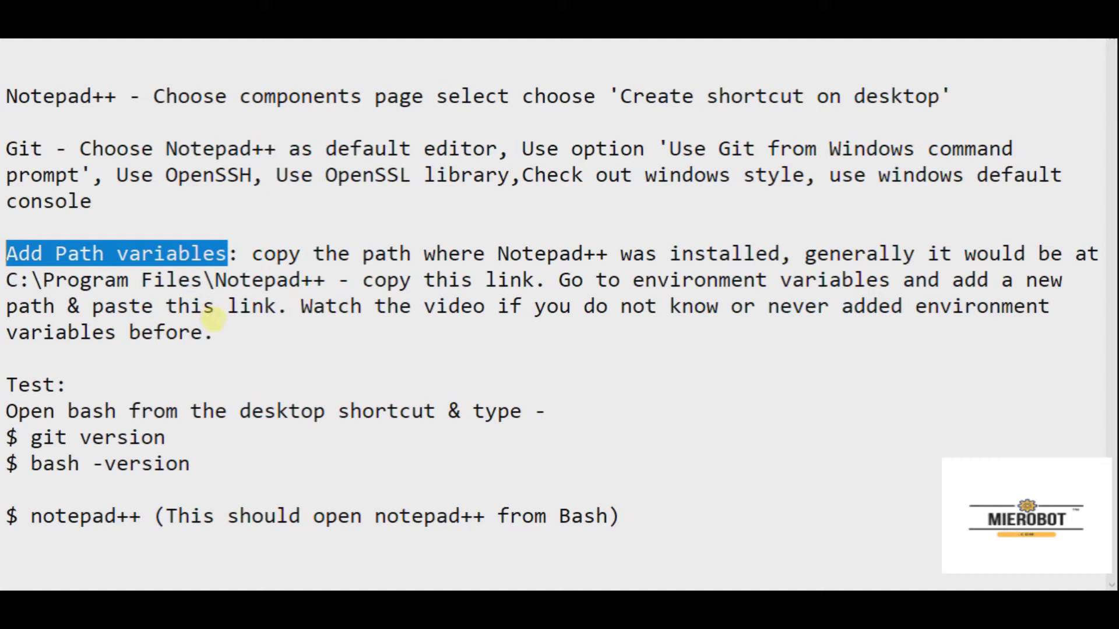
click(227, 330)
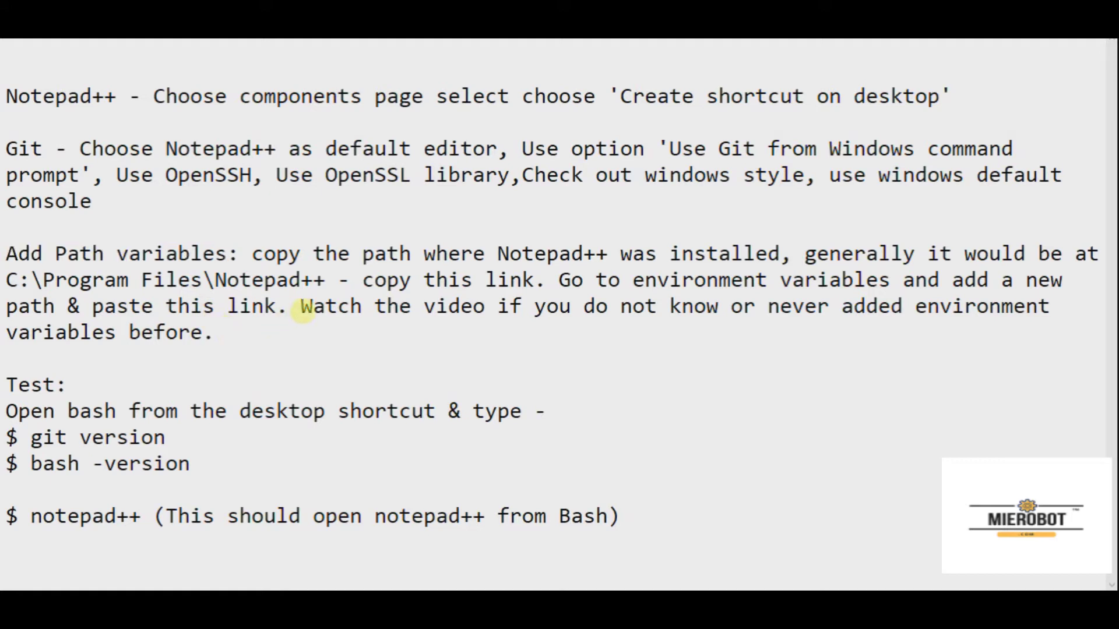
shift+click(301, 309)
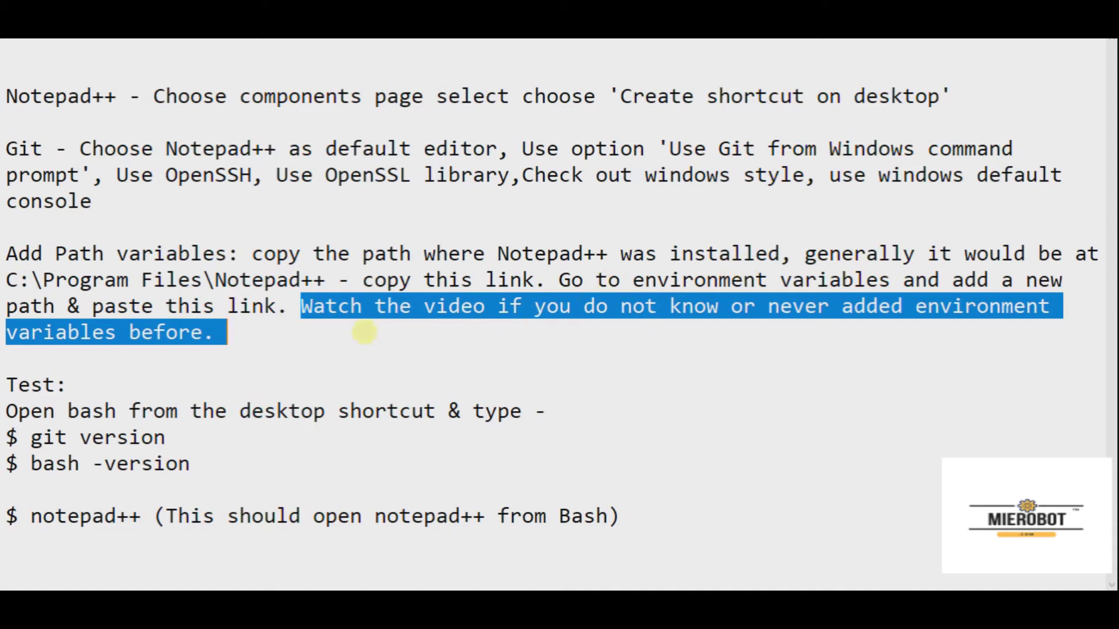
click(367, 335)
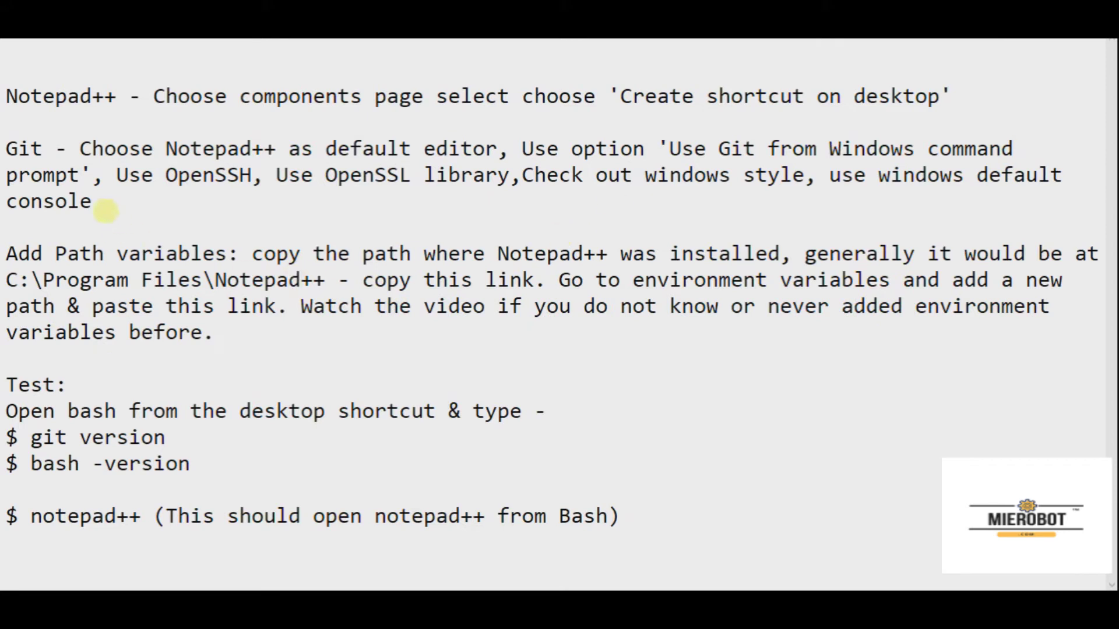
drag(104, 211, 11, 98)
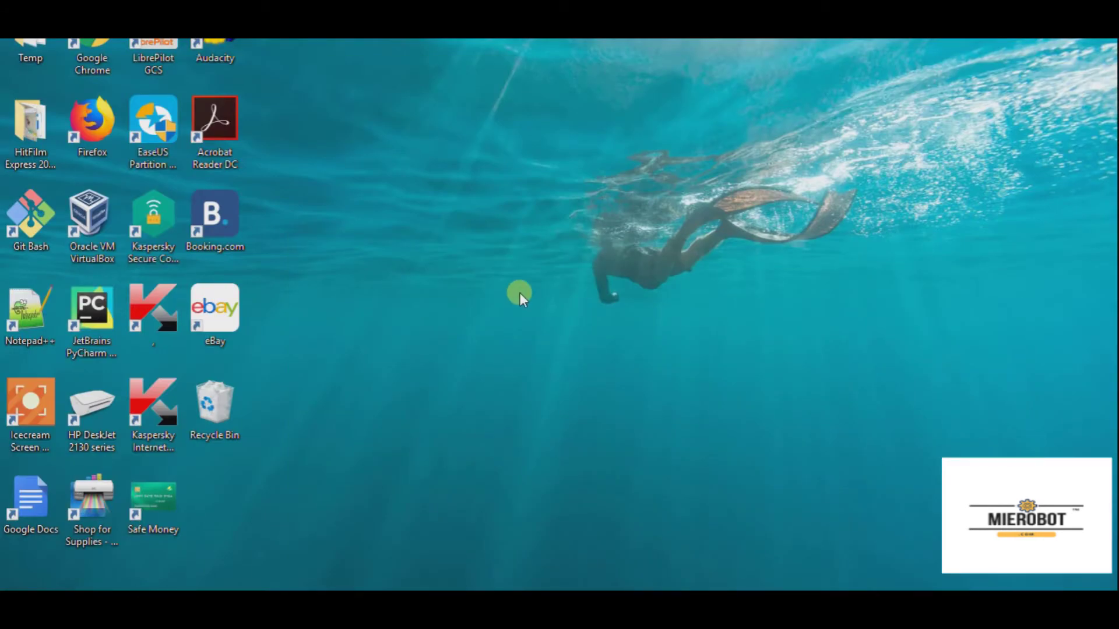
Step: Read the Notepad++ shortcut's Target in Properties, C:\Program Files\Notepad++, then close it
right_click(29, 317)
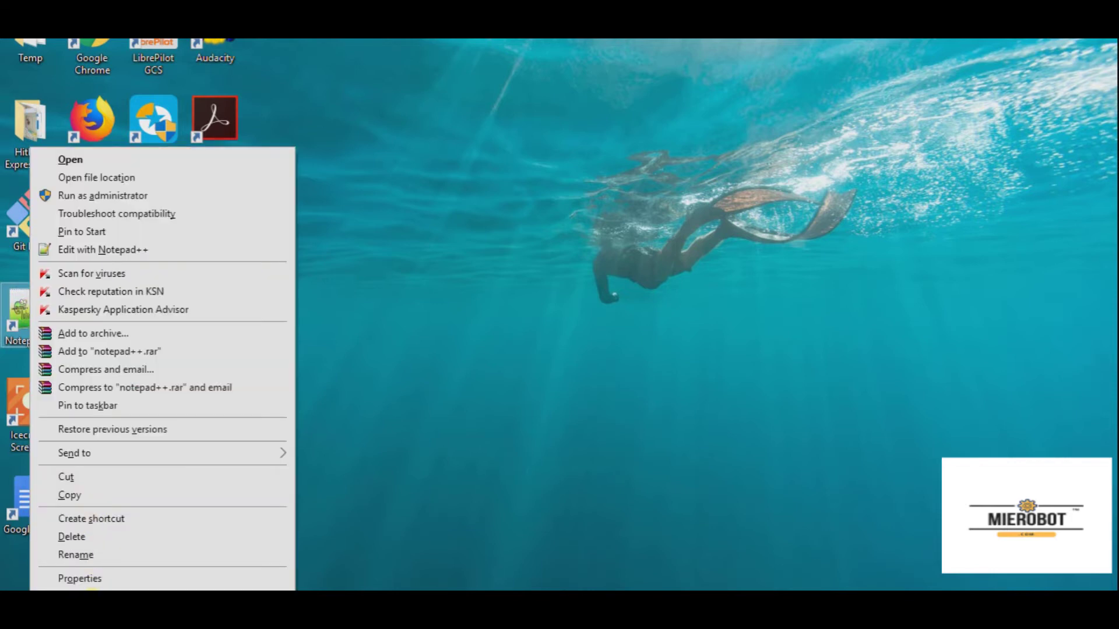
click(79, 578)
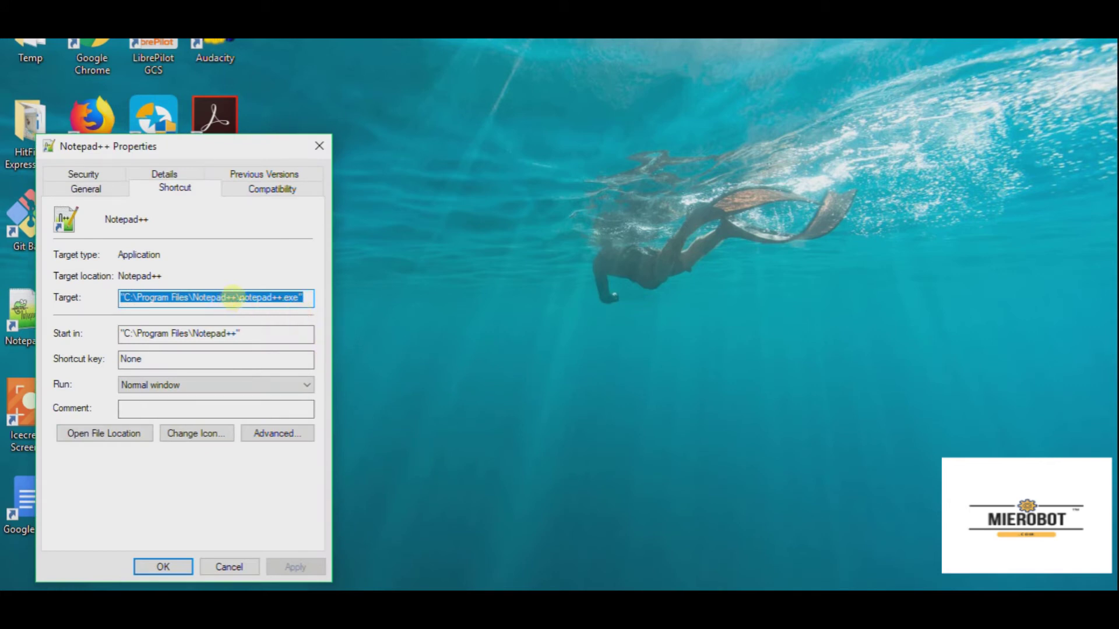
click(231, 298)
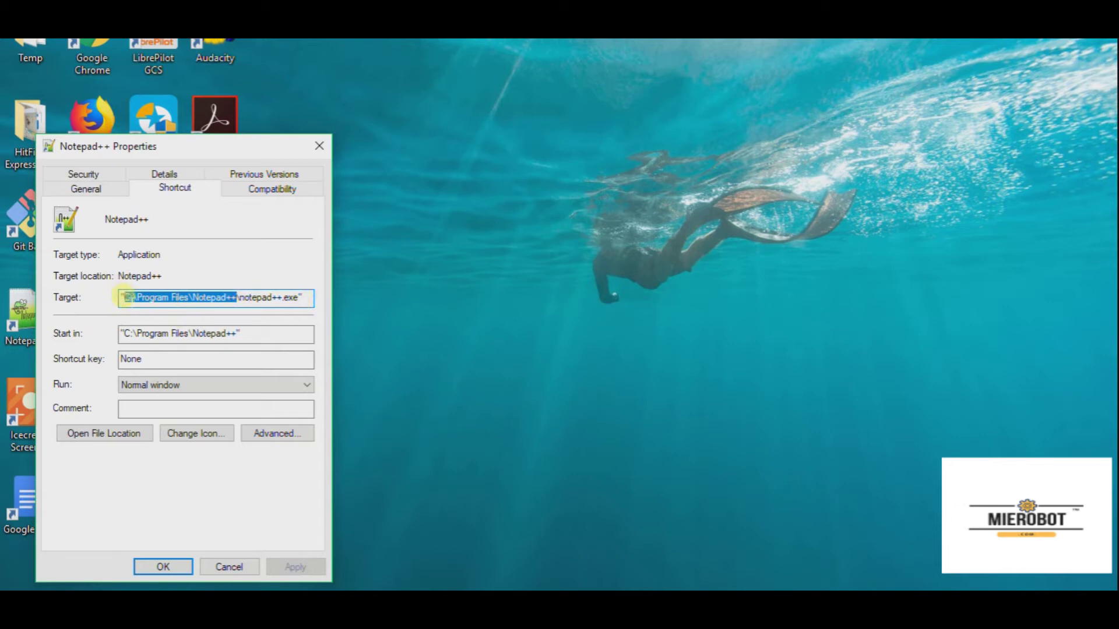
click(319, 149)
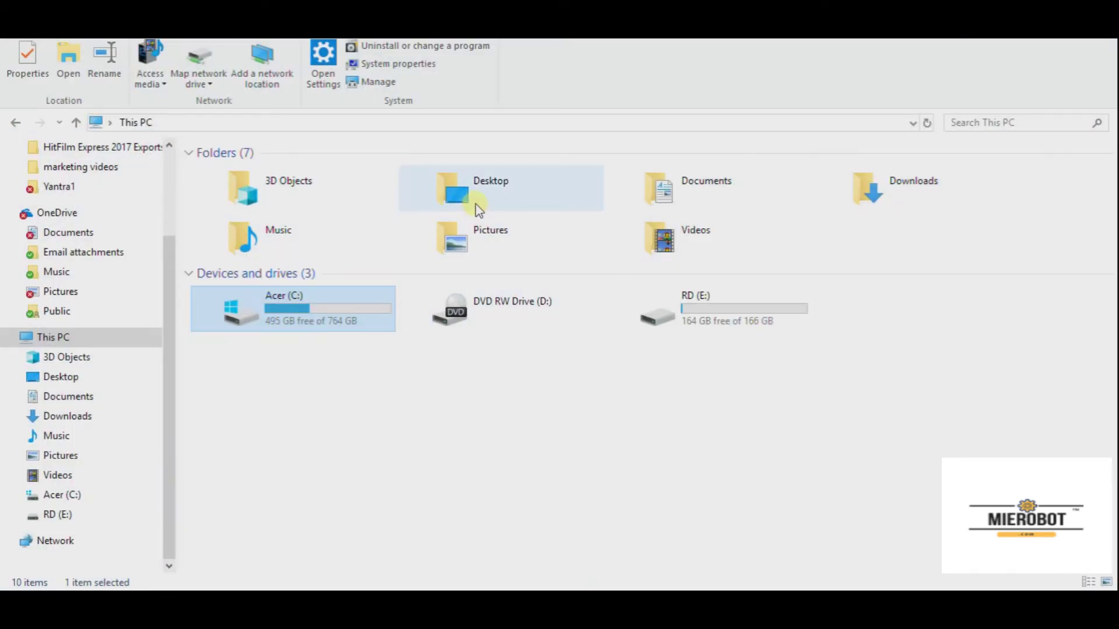
Step: Go to C:\Program Files\Notepad++ by pasting the path into the address bar
double_click(507, 185)
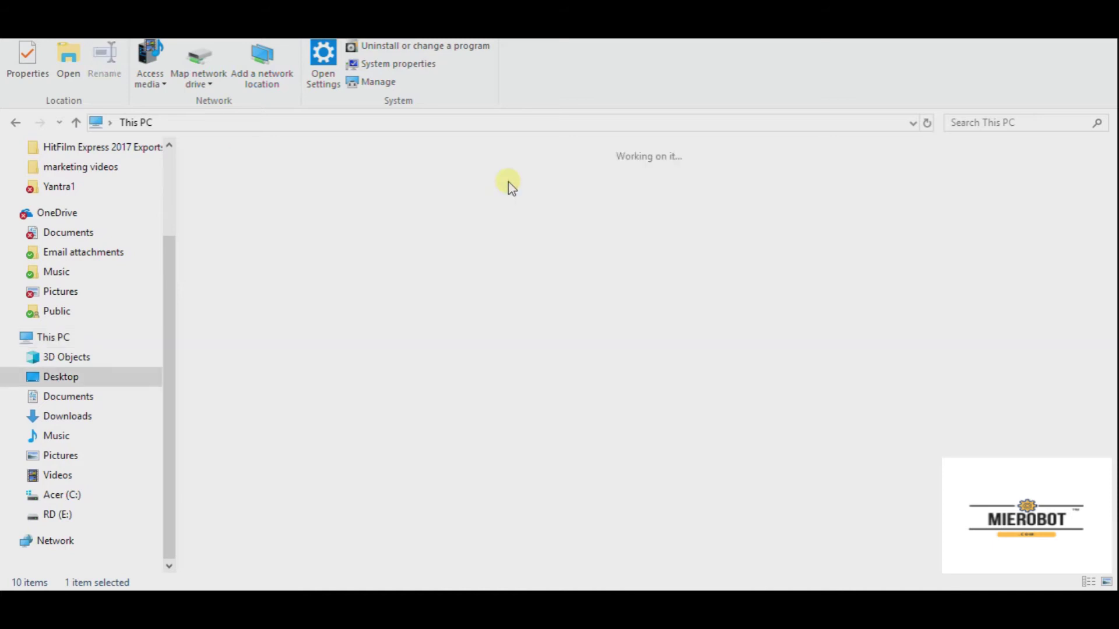
click(357, 124)
text(C:\Program Files\Notepad++)
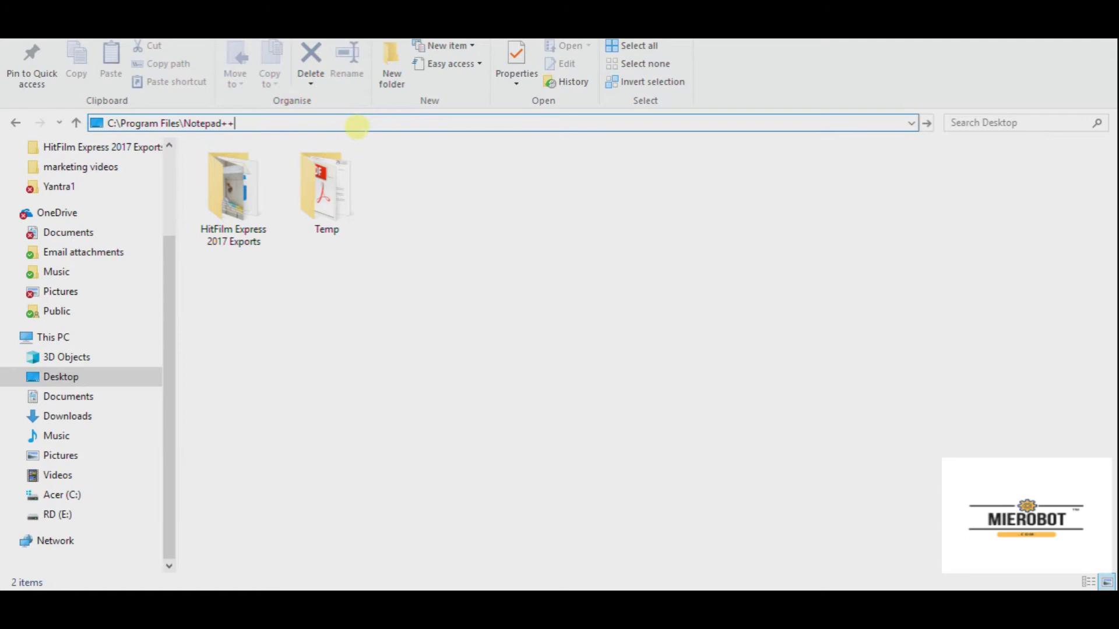
key(Return)
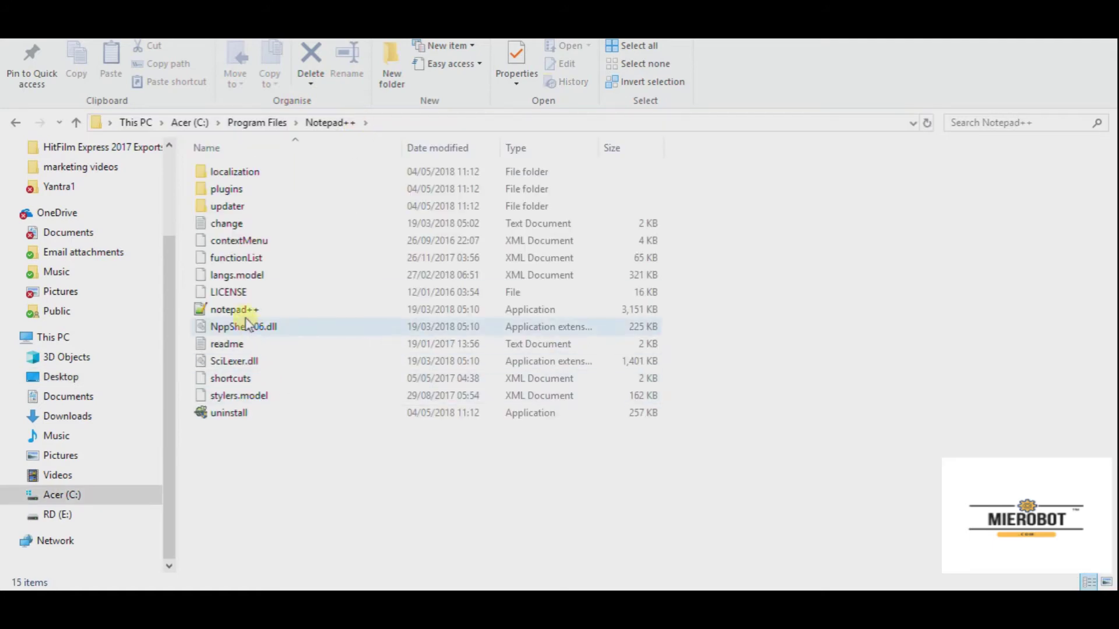
Step: Check notepad++.exe's Properties in that folder, then return to This PC
click(242, 310)
right_click(245, 310)
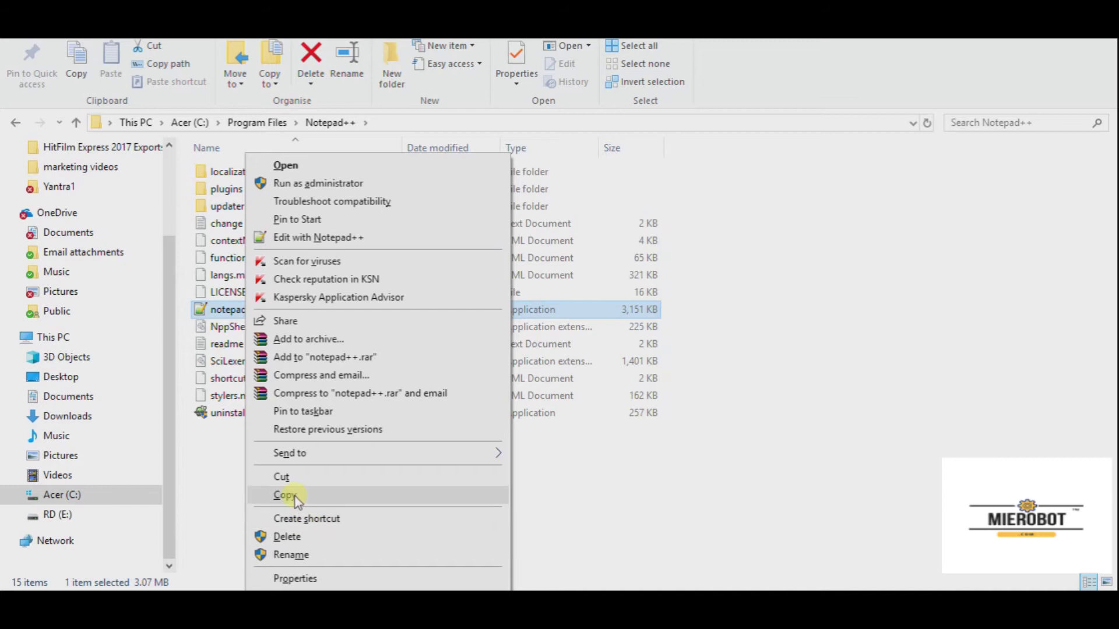
click(296, 578)
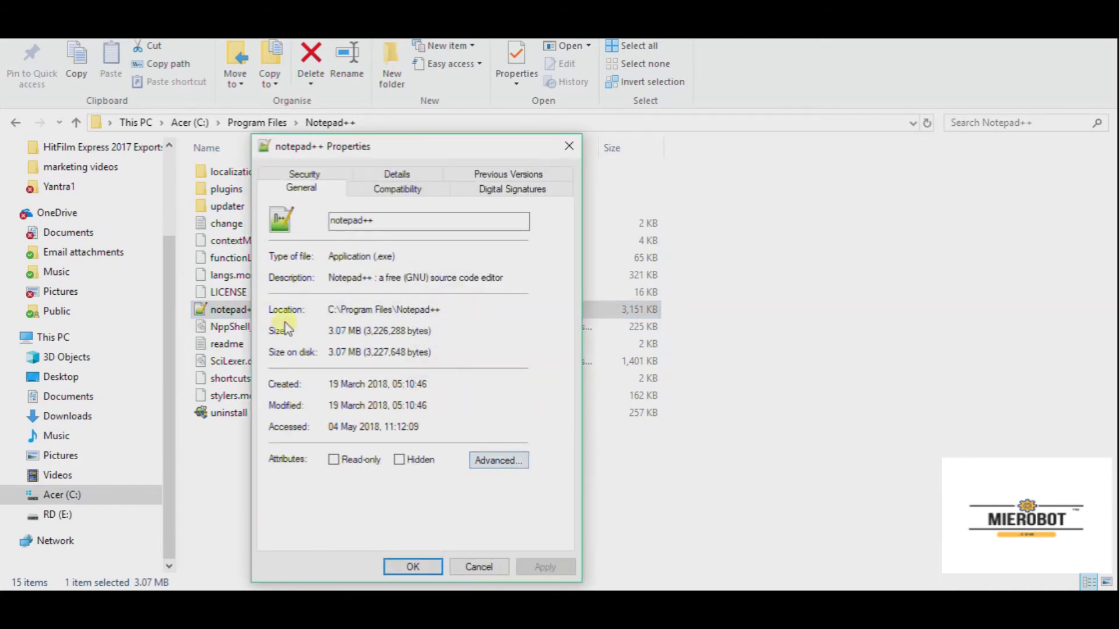
click(568, 147)
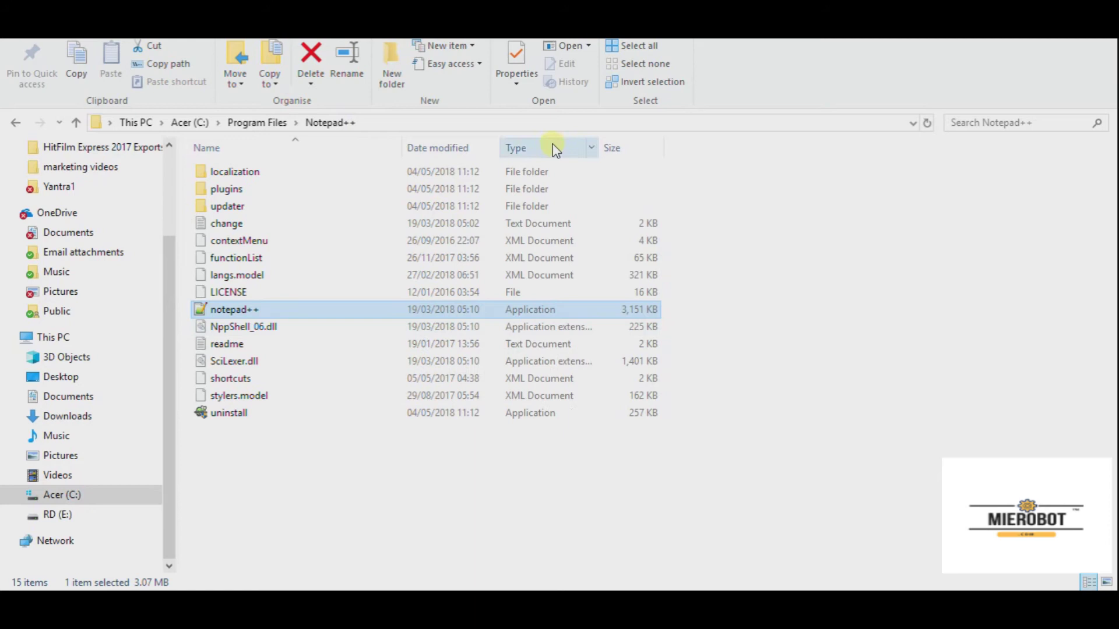
click(527, 123)
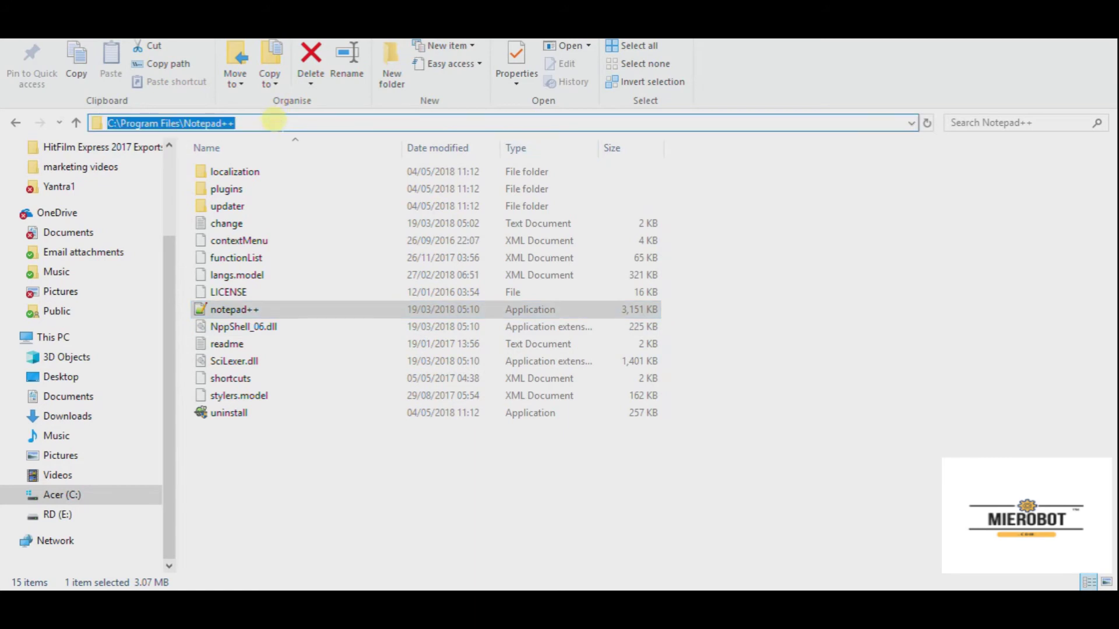
click(273, 121)
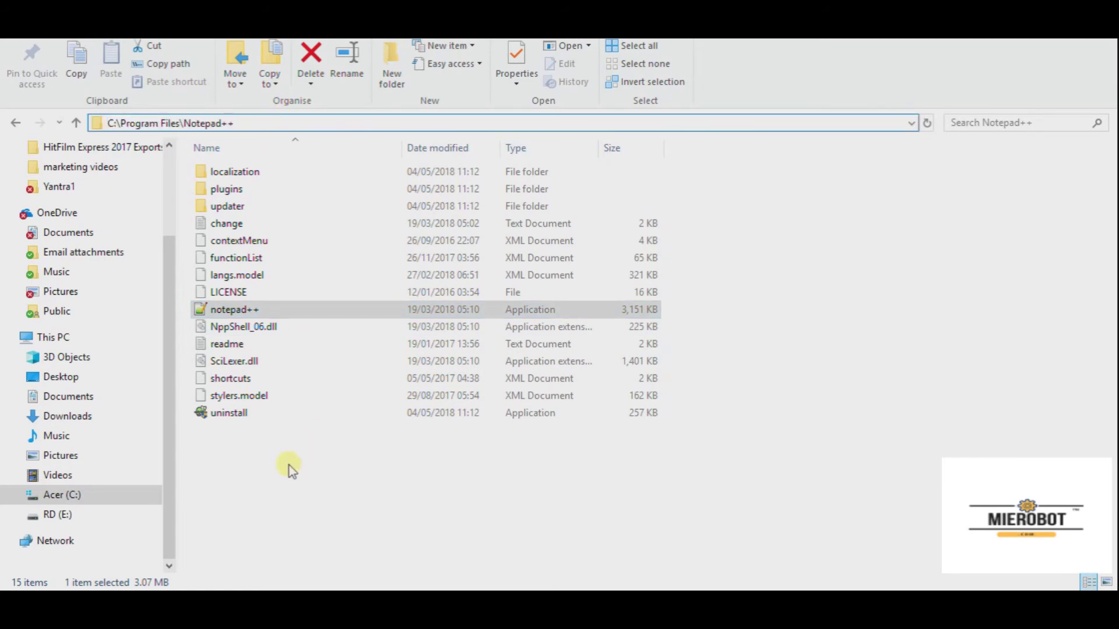
click(61, 339)
Step: Open Environment Variables through This PC's system information and Advanced system settings
right_click(56, 336)
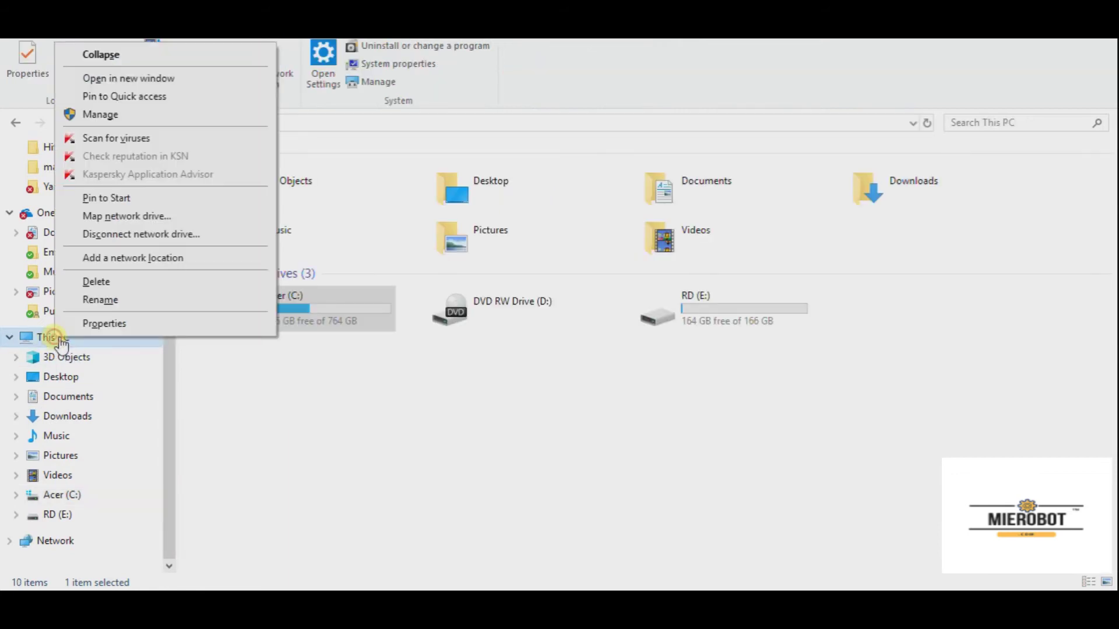
click(105, 325)
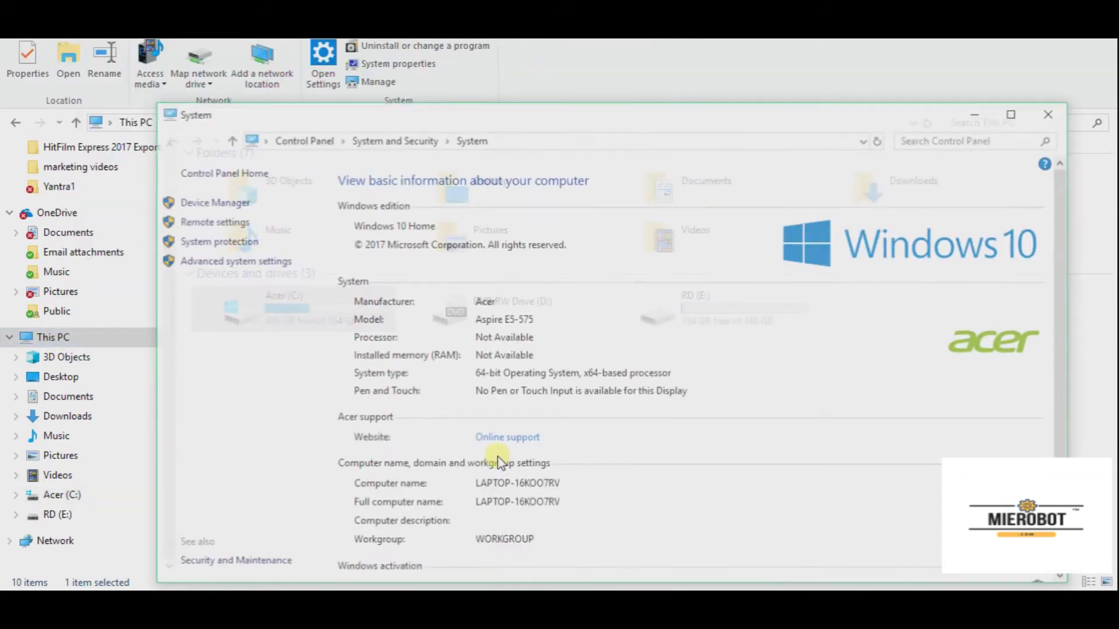
click(250, 261)
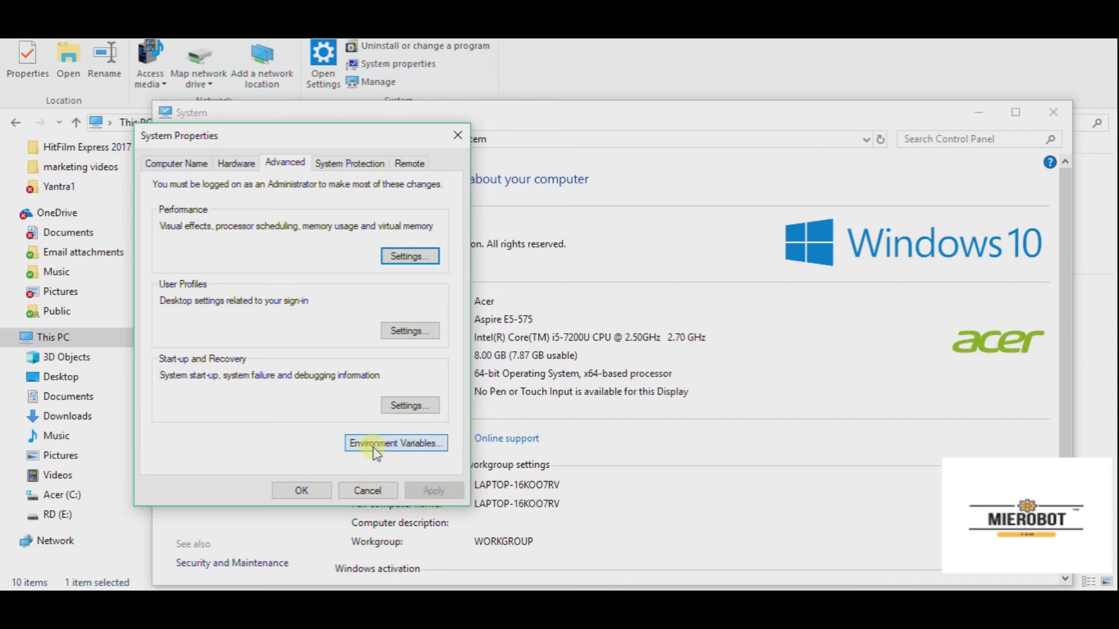
click(356, 447)
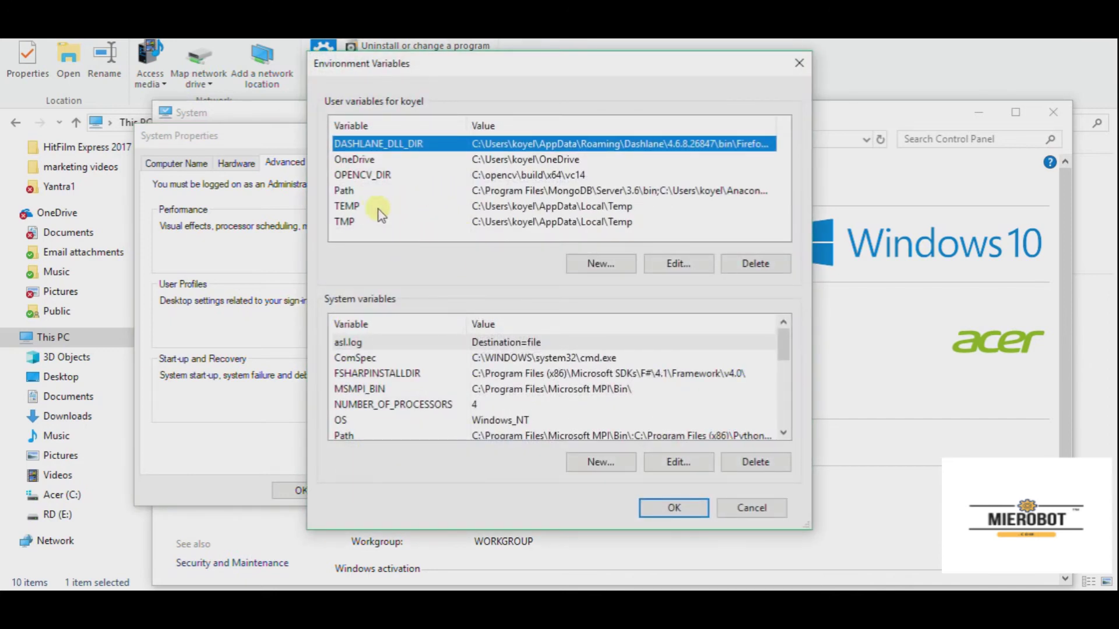
Step: Confirm the user Path lists C:\Program Files\Notepad++, then close the Path editor and Environment Variables
click(352, 192)
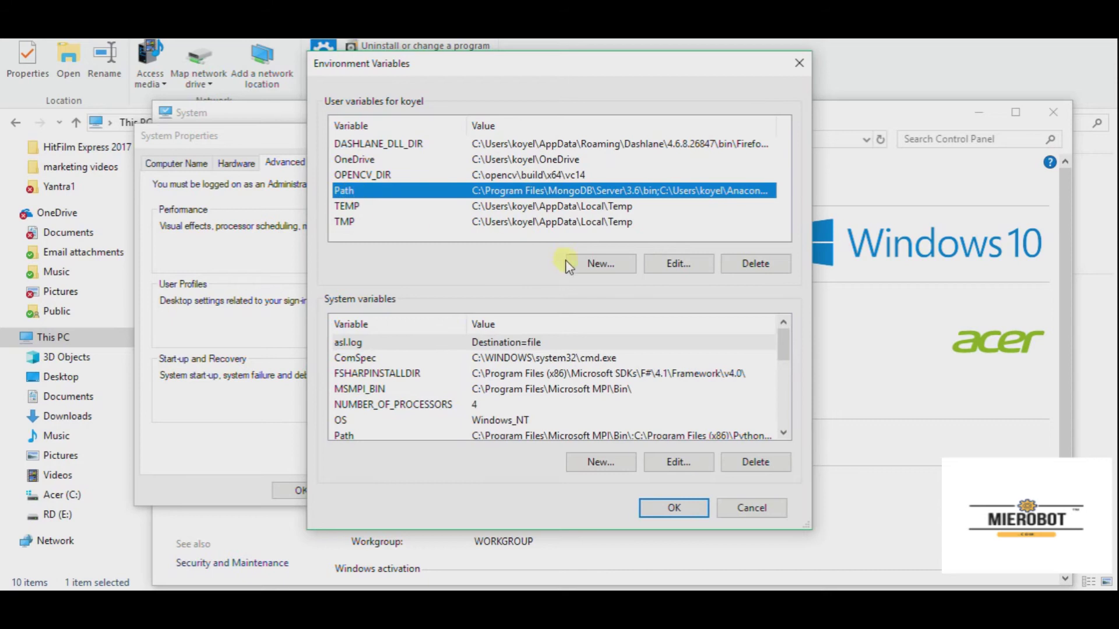
click(598, 268)
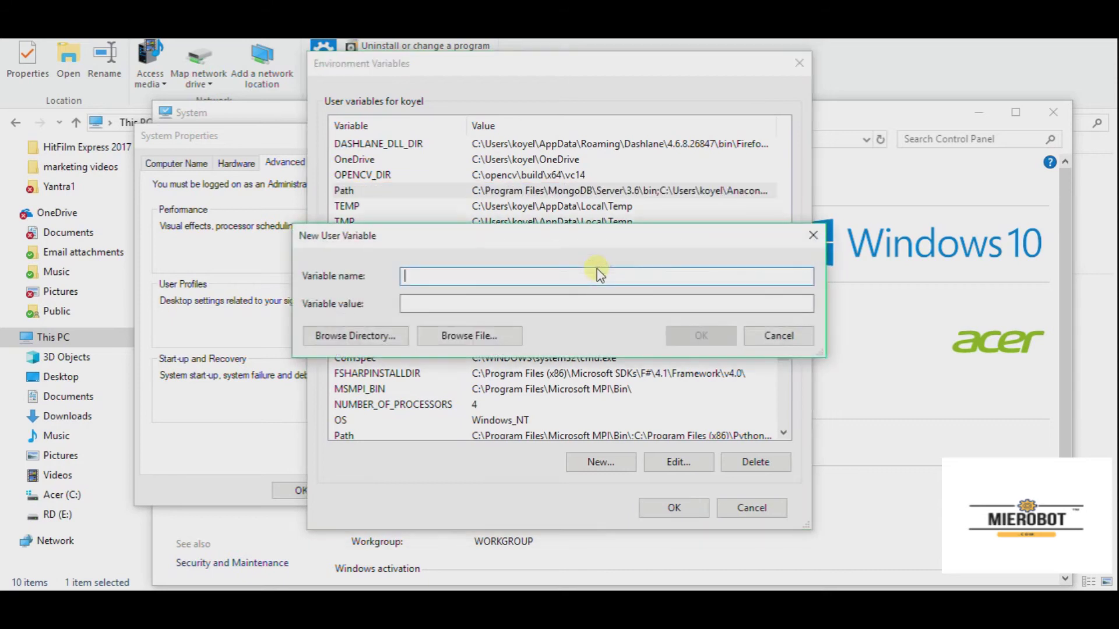
click(793, 344)
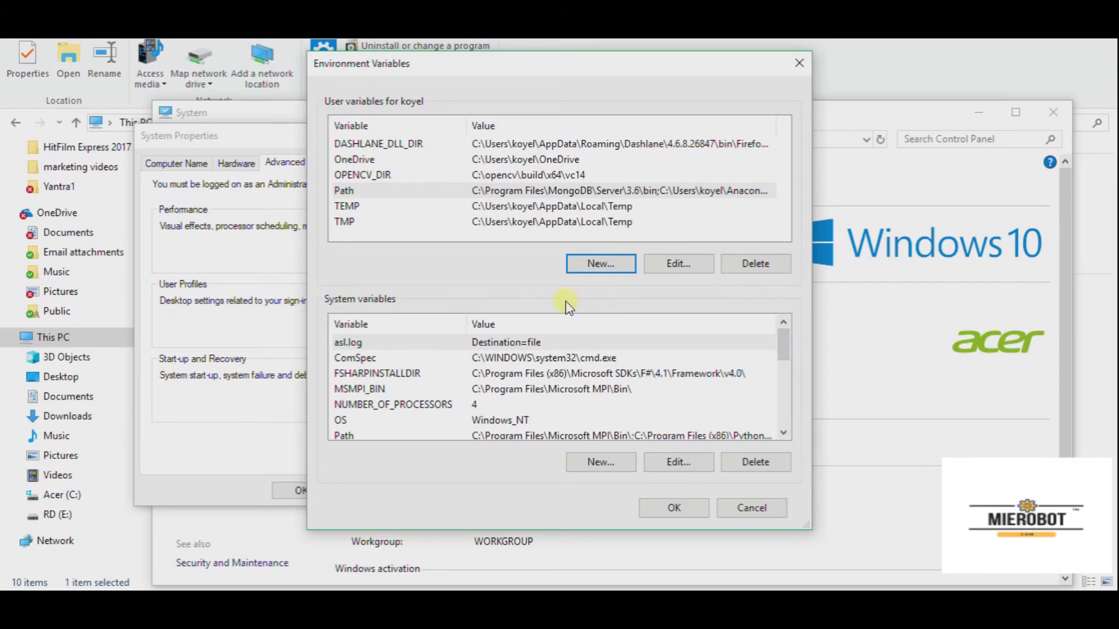
click(695, 262)
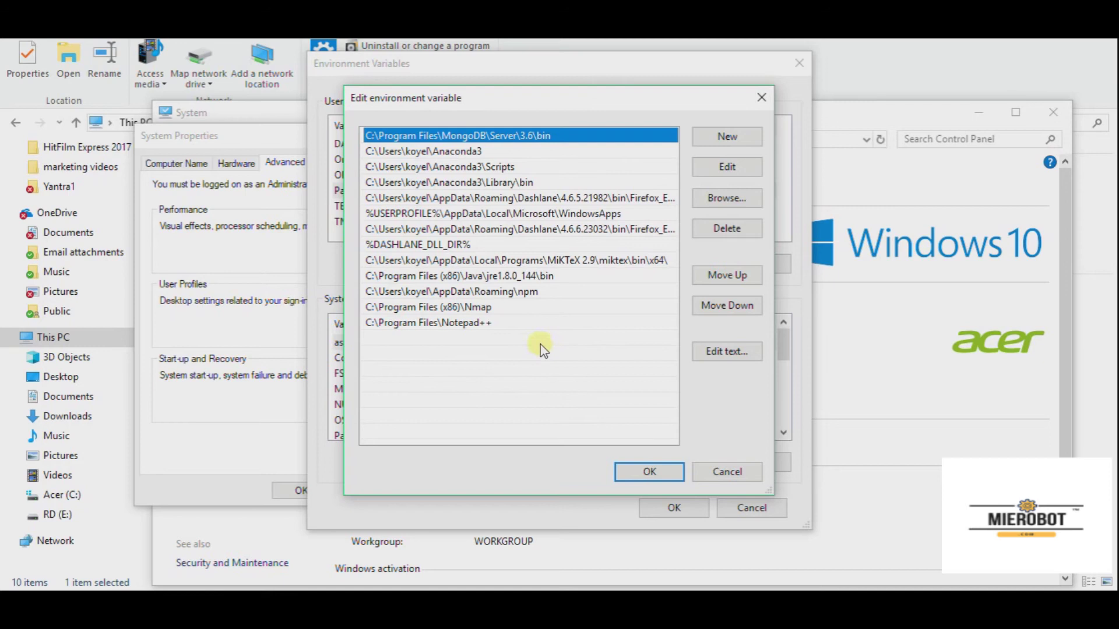
click(730, 479)
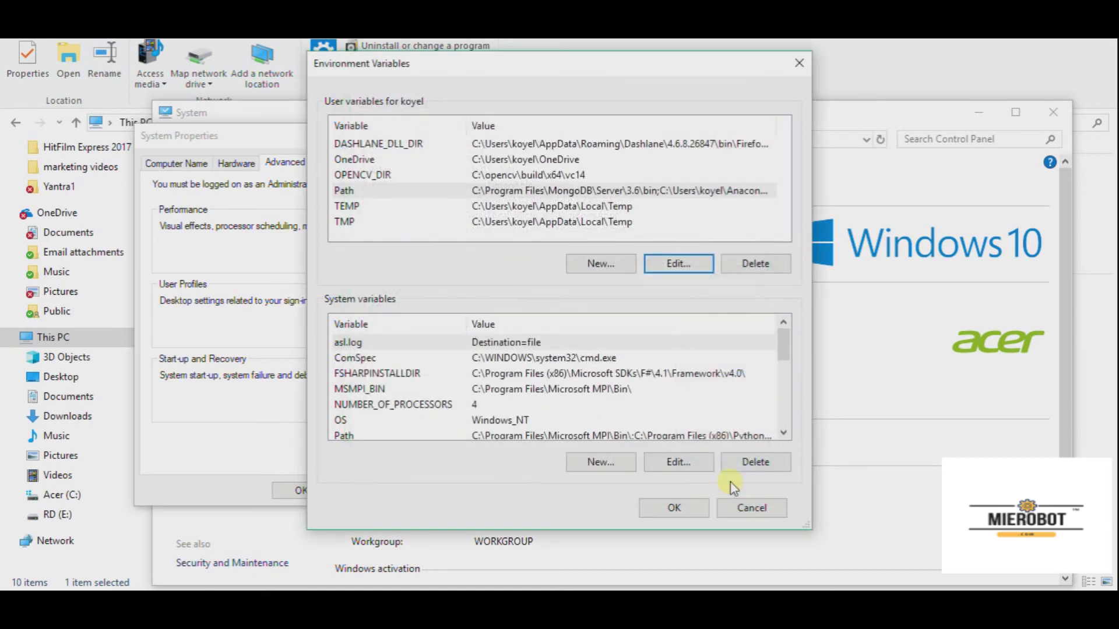
click(677, 270)
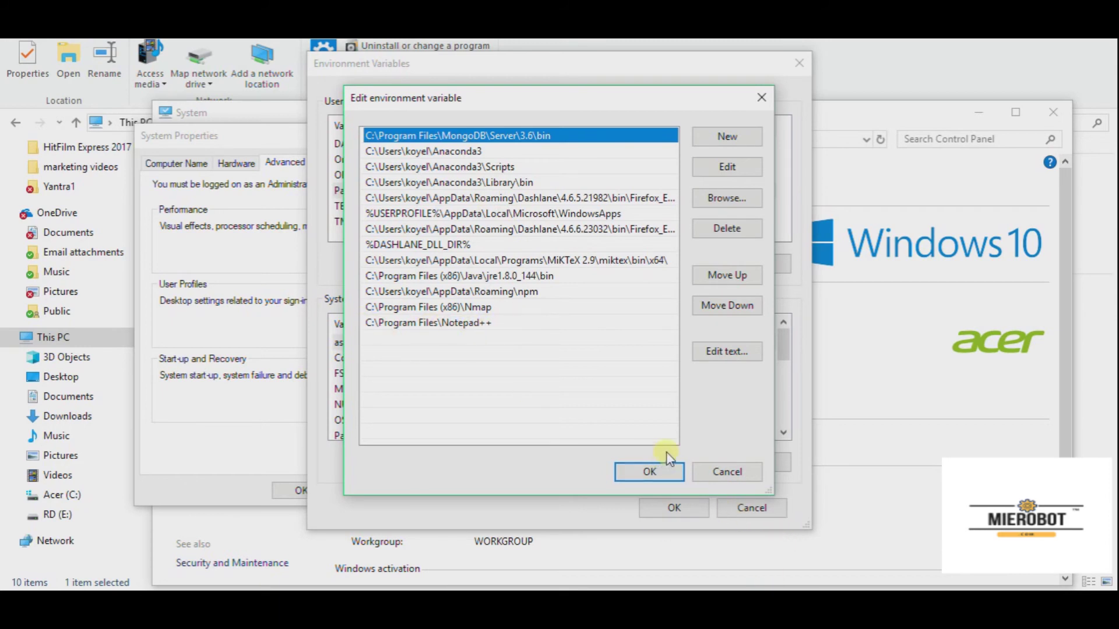
click(703, 472)
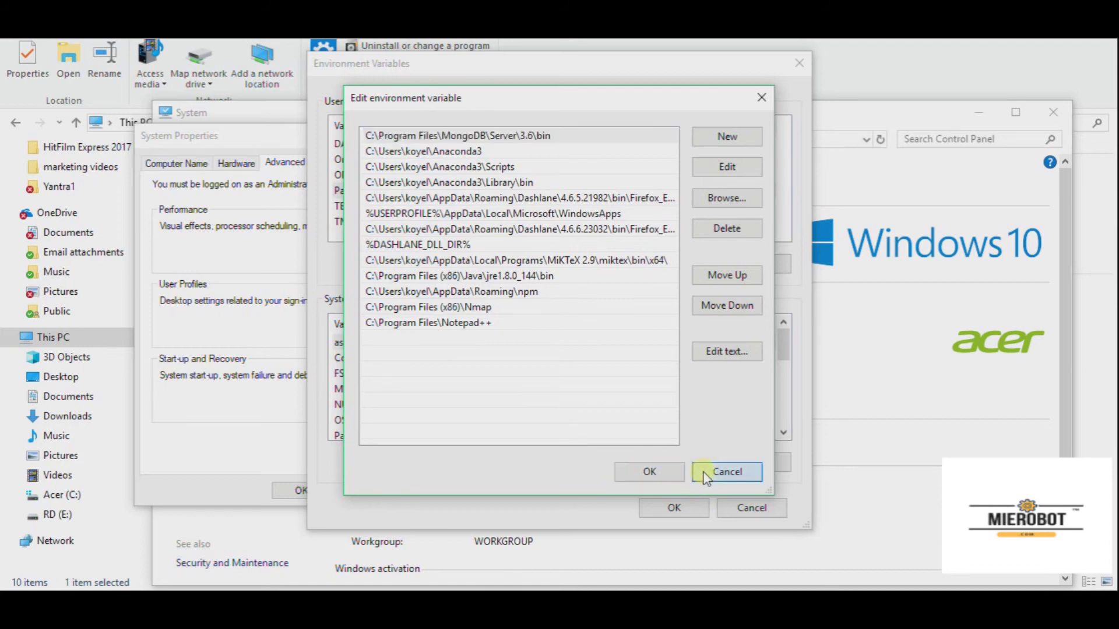
click(751, 507)
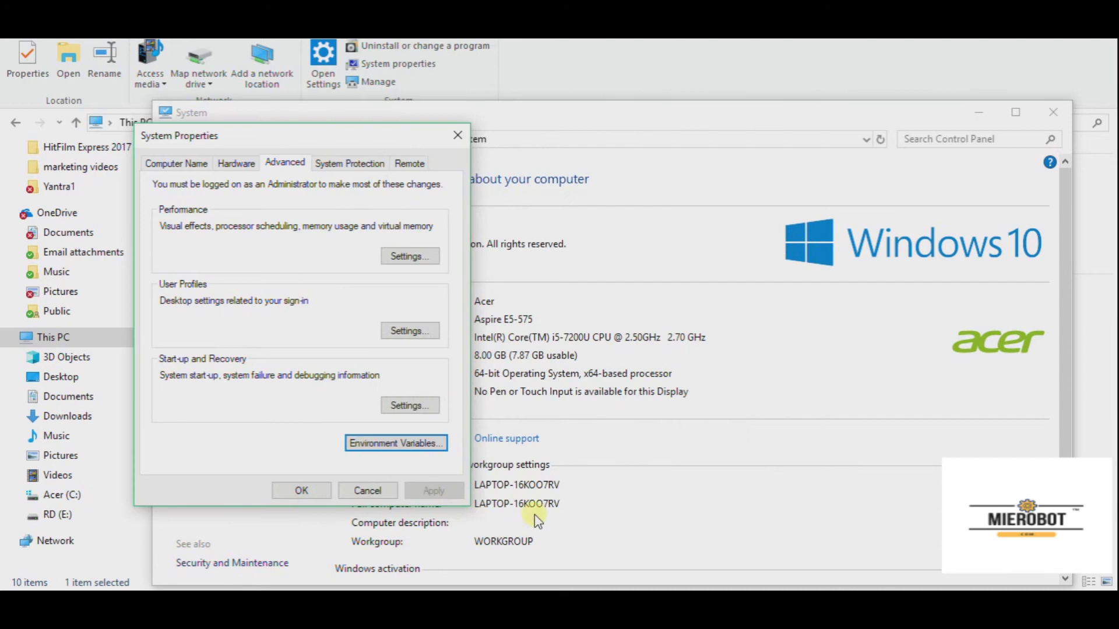
Step: Reopen the system environment variables settings by searching 'envir'
click(365, 491)
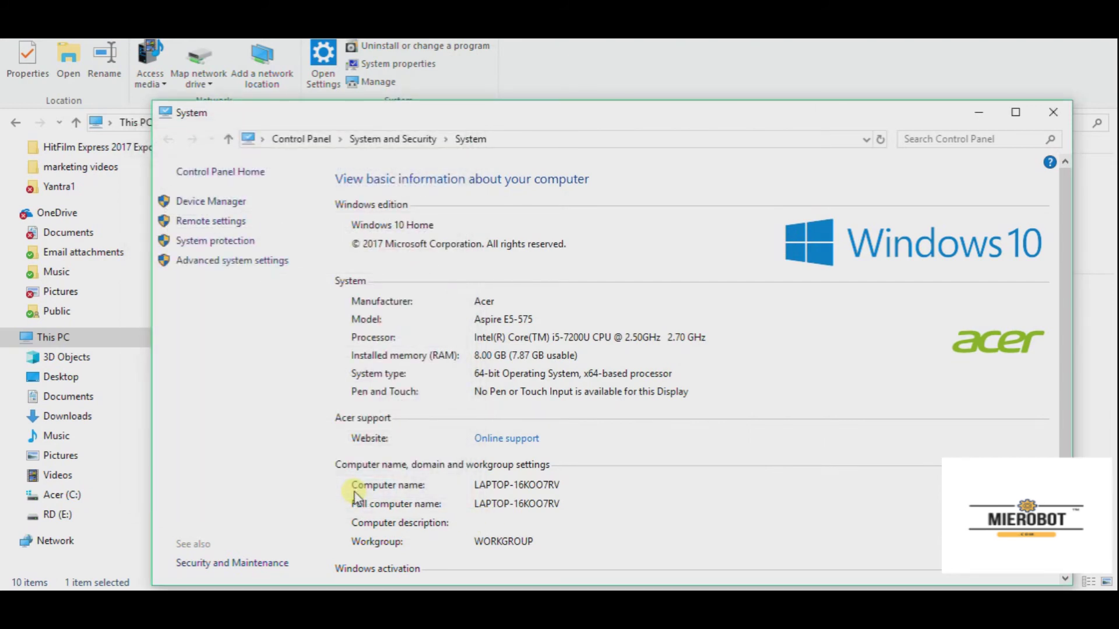
key(super+c)
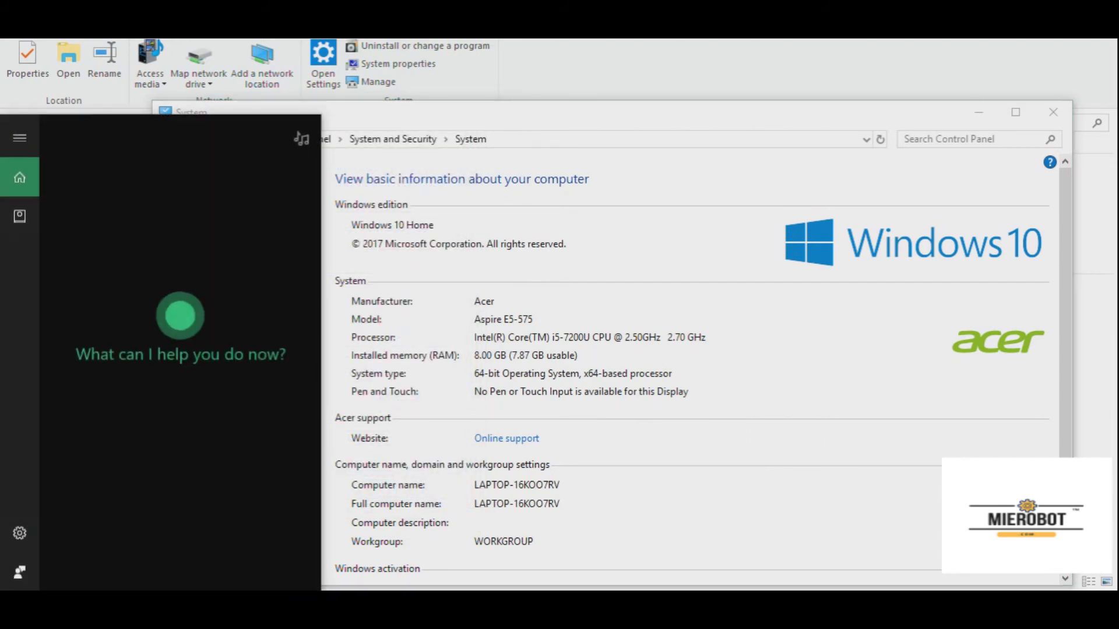
text(envir)
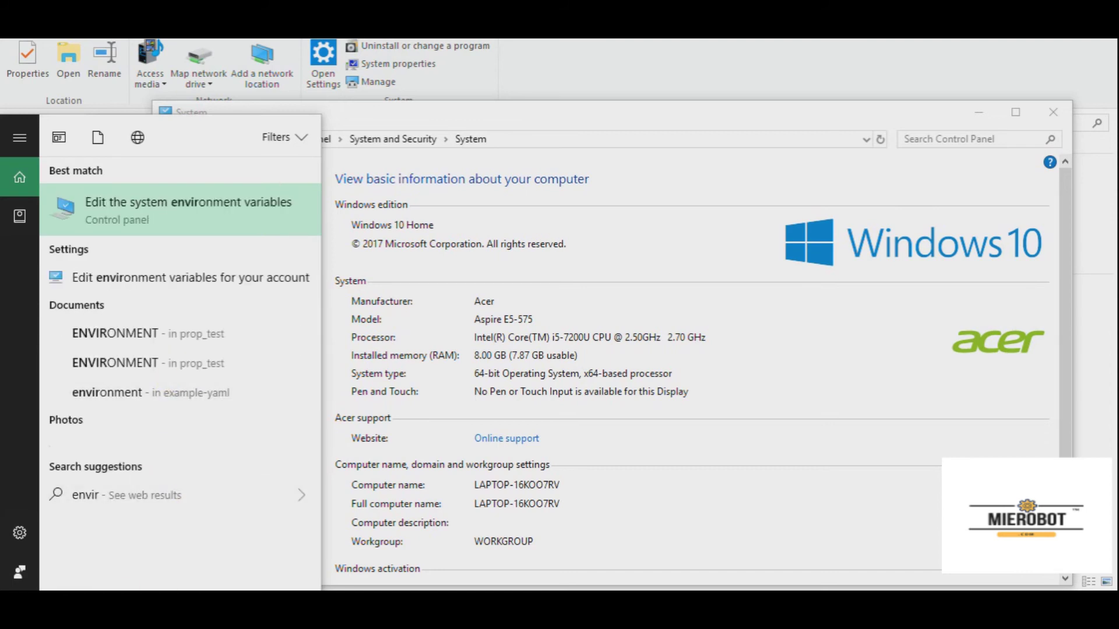
click(256, 204)
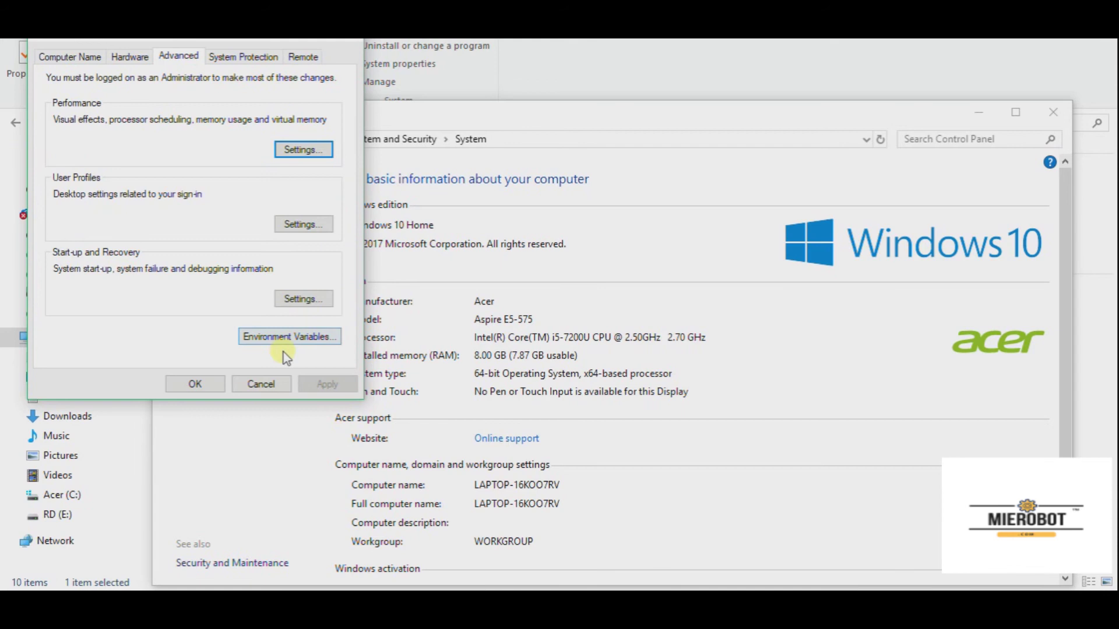
Step: Verify the user Path still includes C:\Program Files\Notepad++ and close all settings dialogs
click(265, 338)
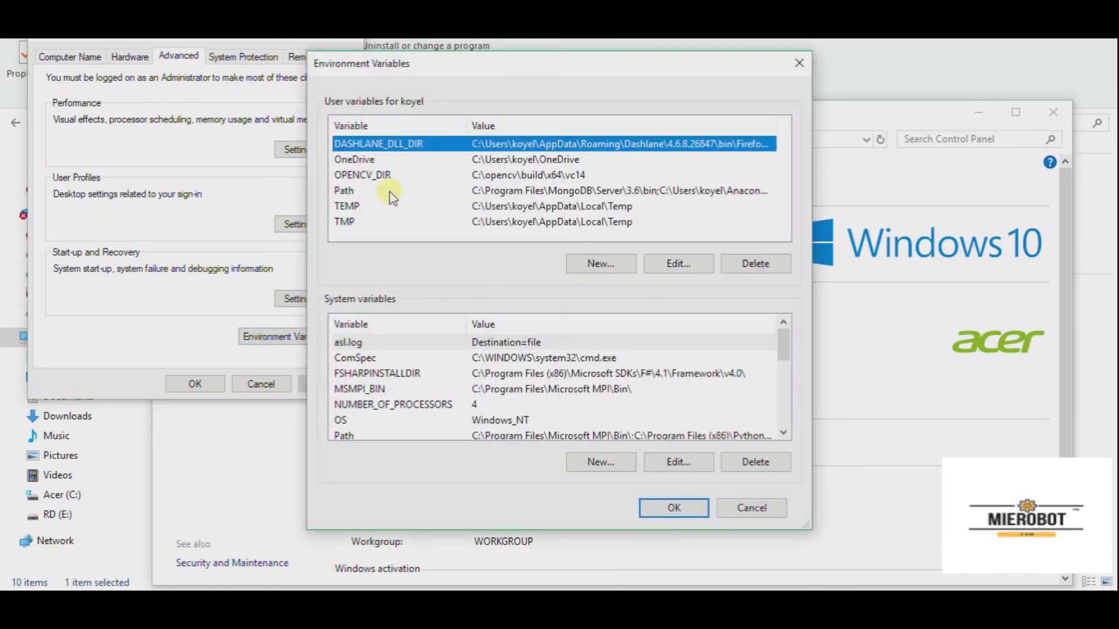
click(385, 190)
click(663, 267)
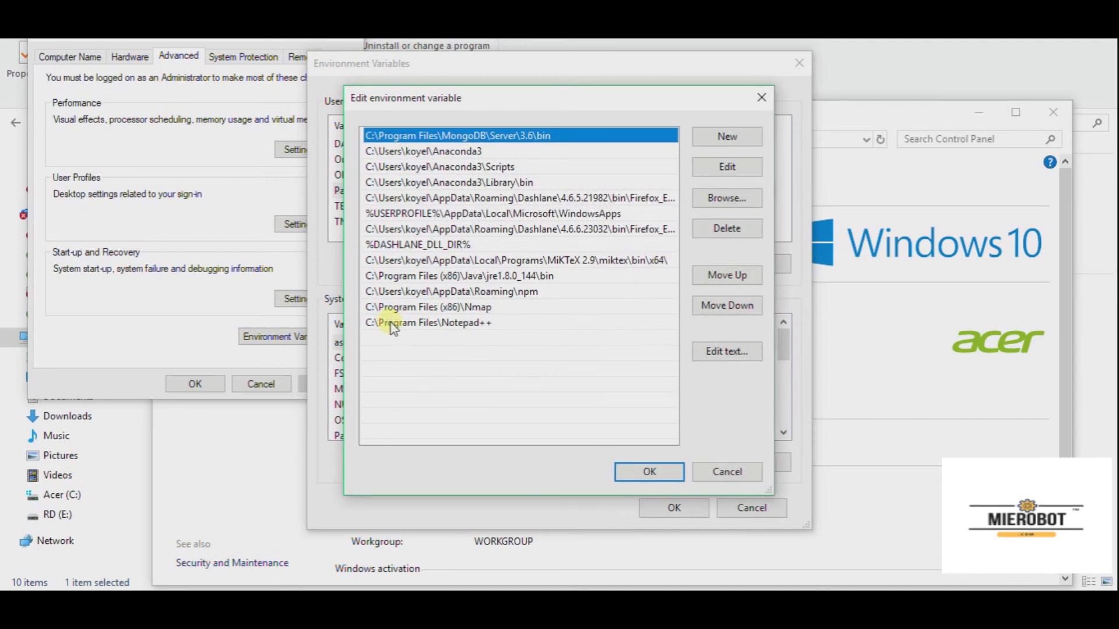
click(626, 472)
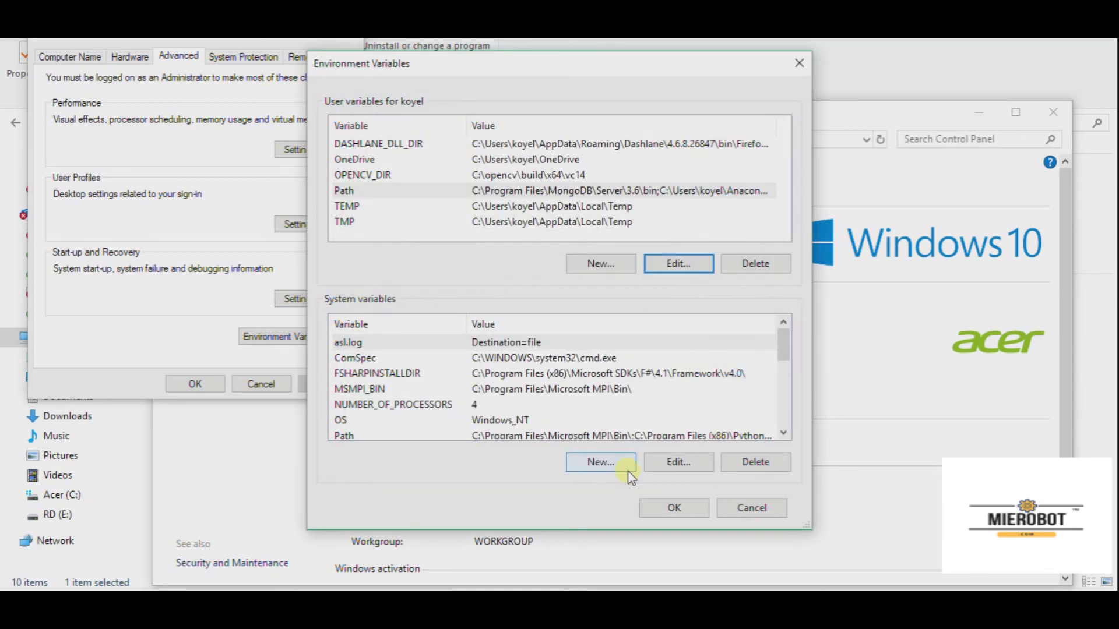
click(726, 512)
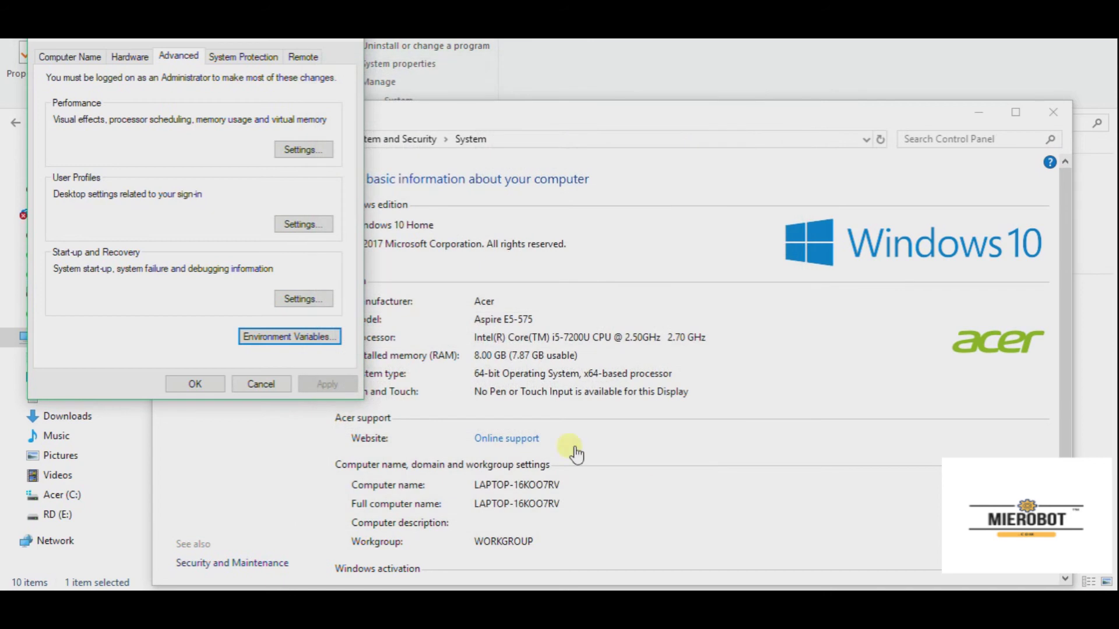
click(261, 383)
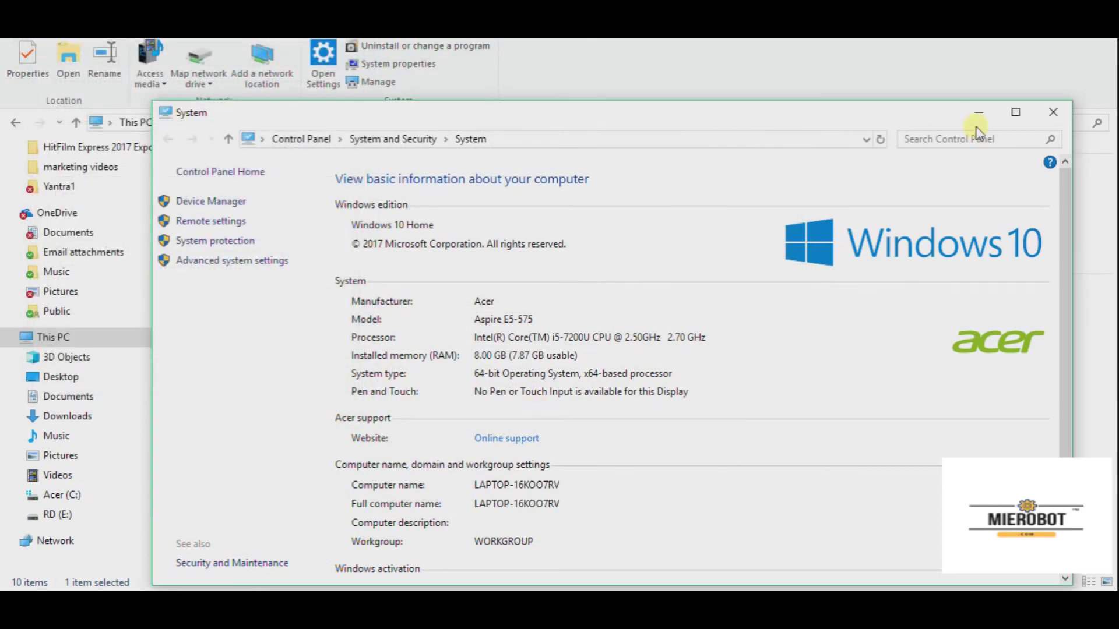
Step: From the desktop, start Git Bash and run notepad++ to launch Notepad++
click(978, 112)
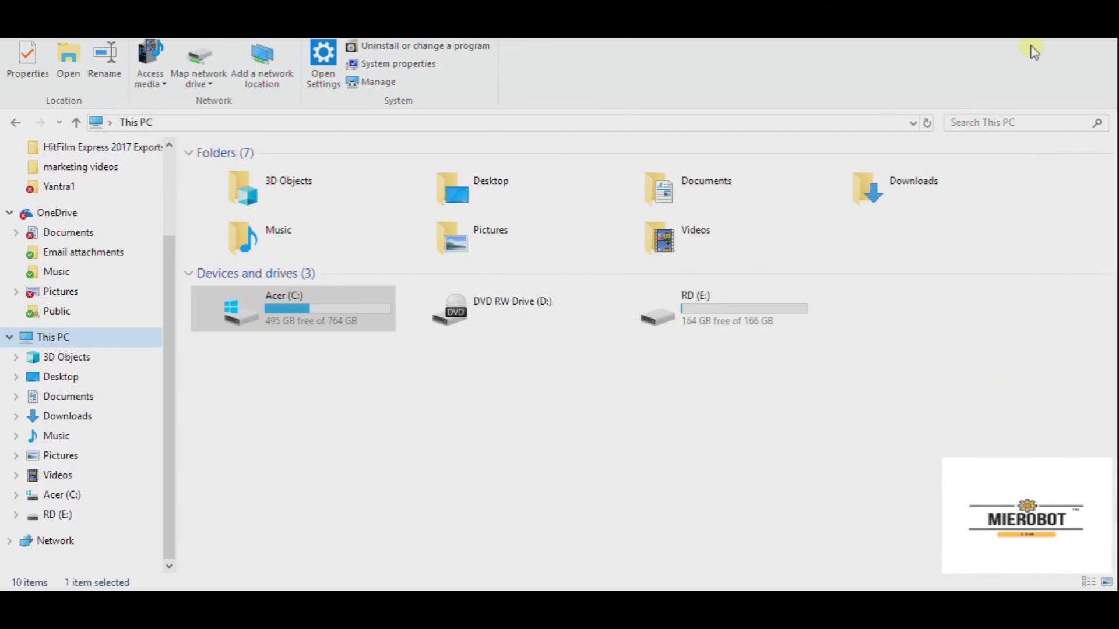
key(super+d)
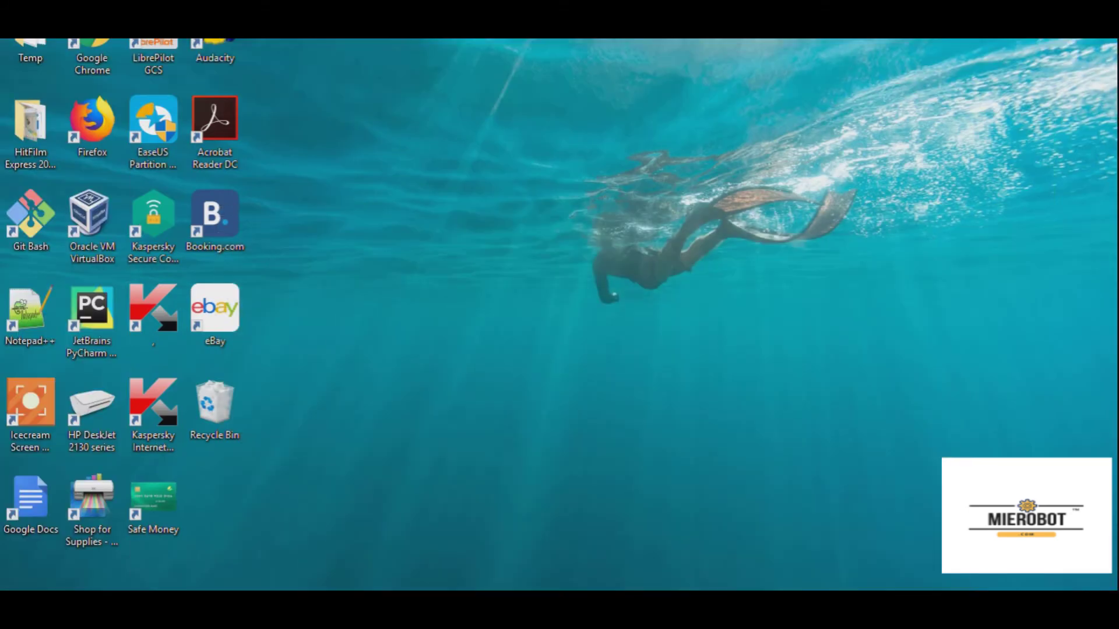
double_click(31, 215)
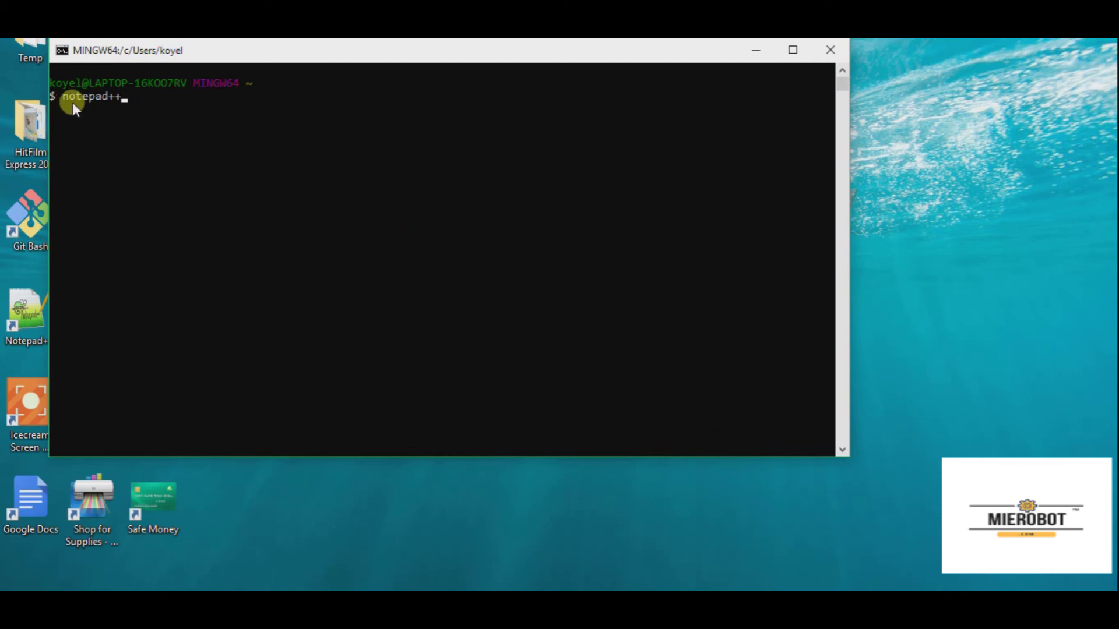
key(Return)
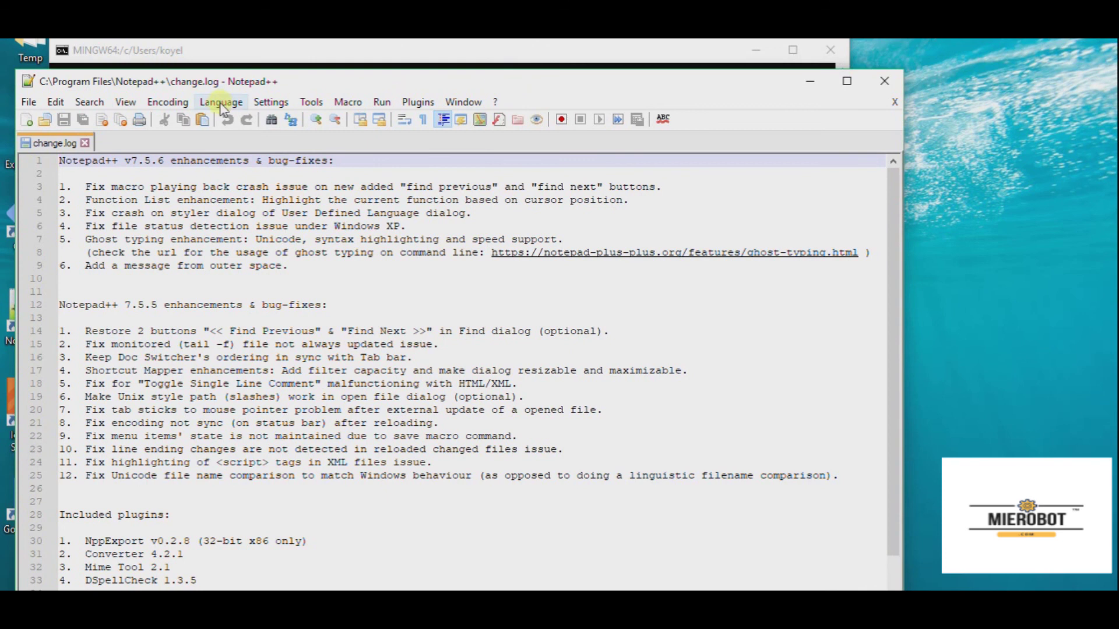
click(30, 102)
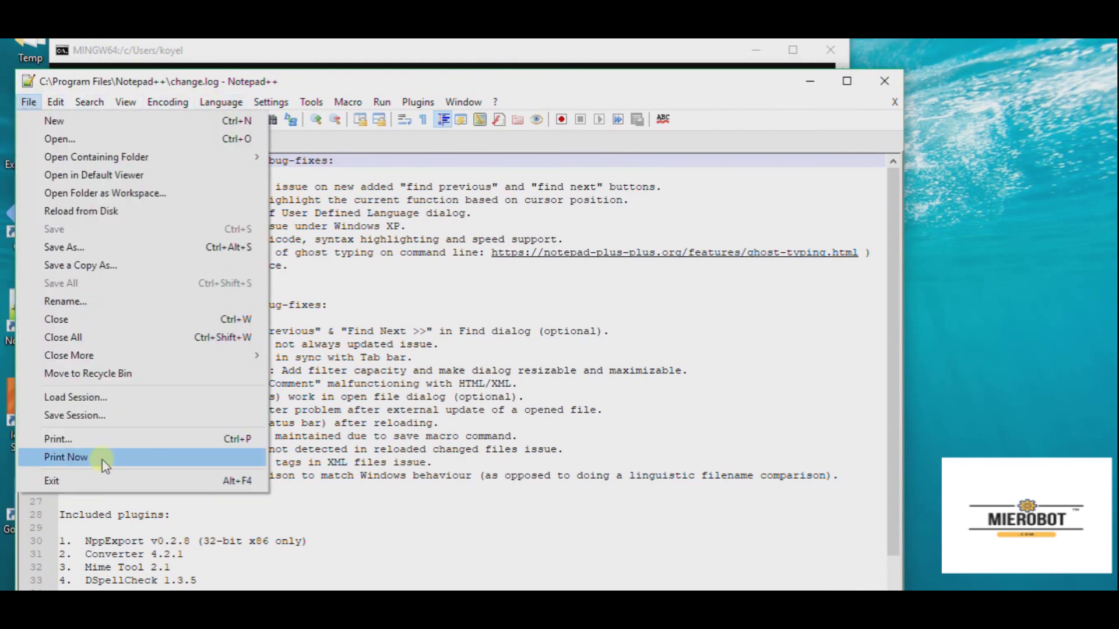
Step: Quit Notepad++, then run 'git version' from the notes in Git Bash (2.17.0.windows.1)
click(107, 481)
click(368, 398)
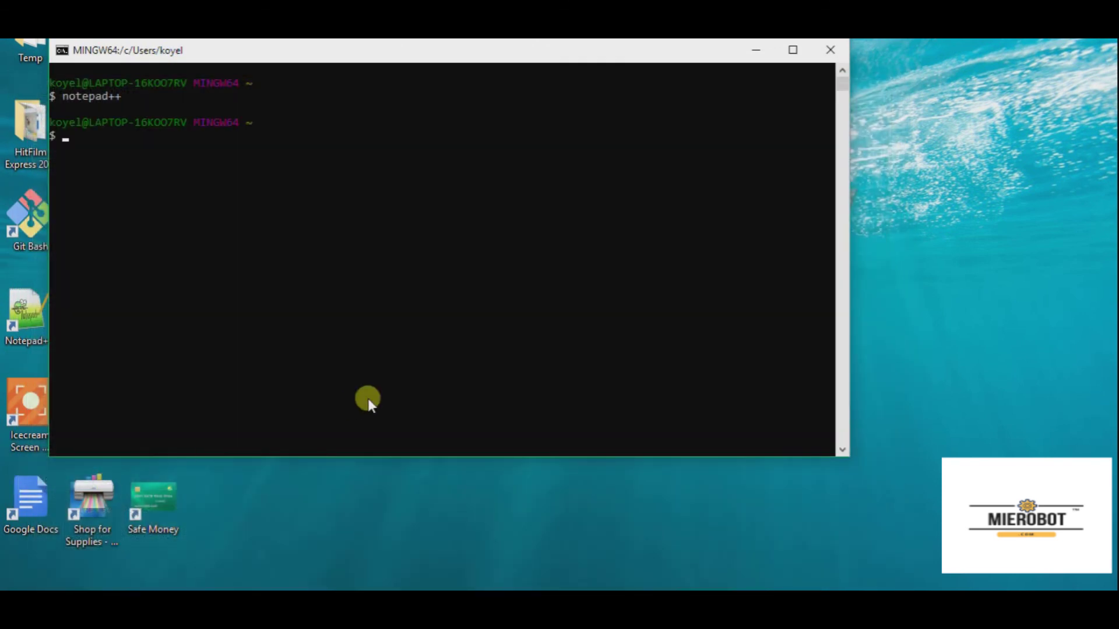
click(757, 584)
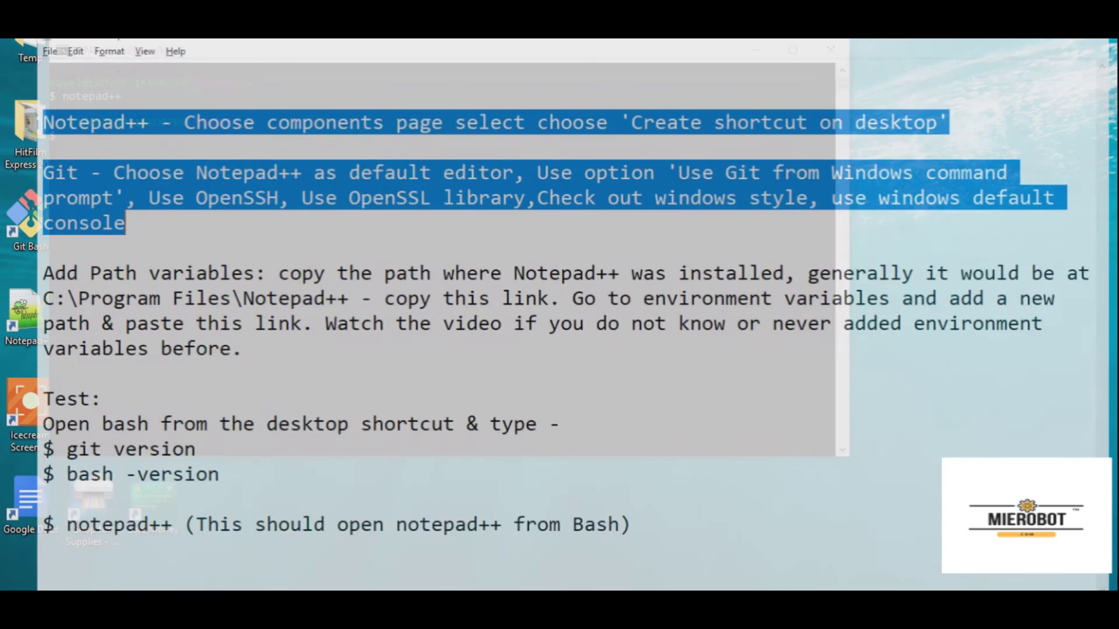
click(297, 446)
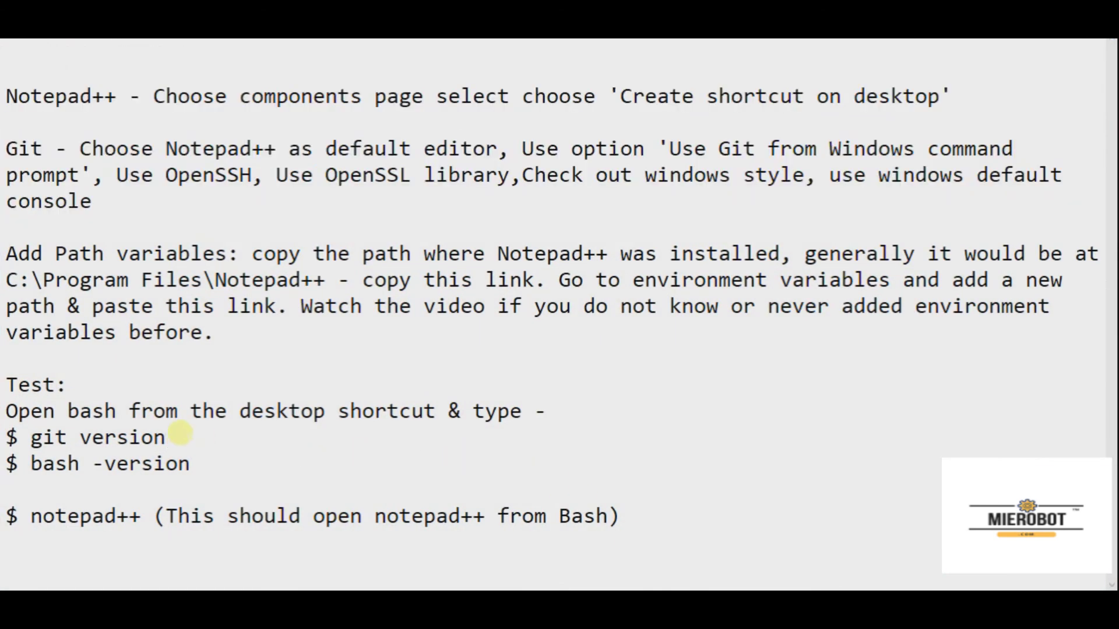
drag(174, 437, 33, 438)
key(ctrl+c)
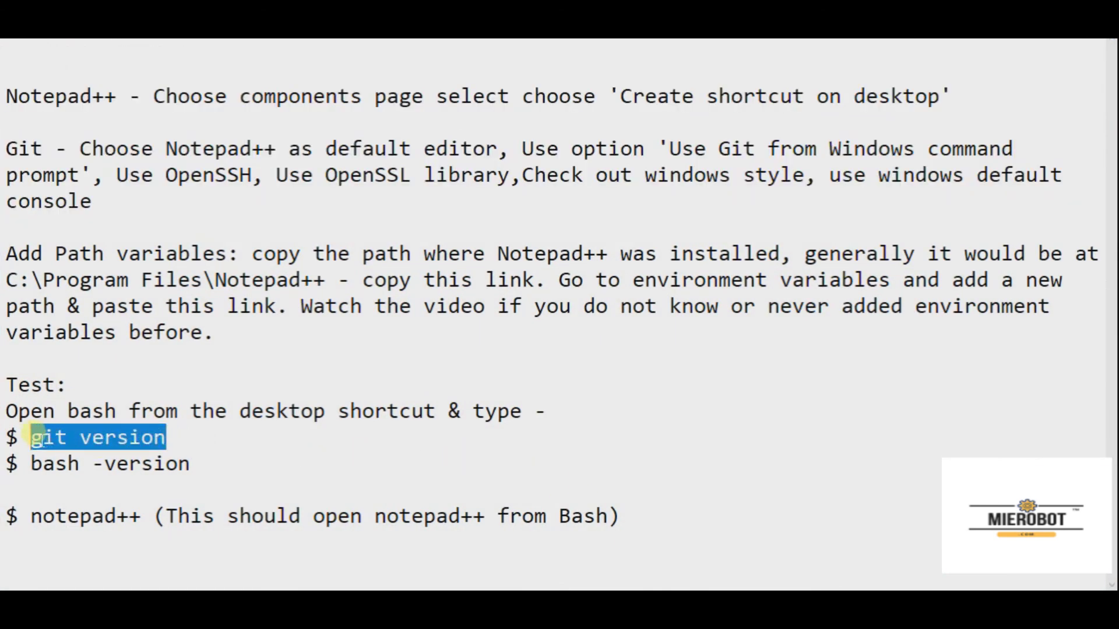
key(alt+Tab)
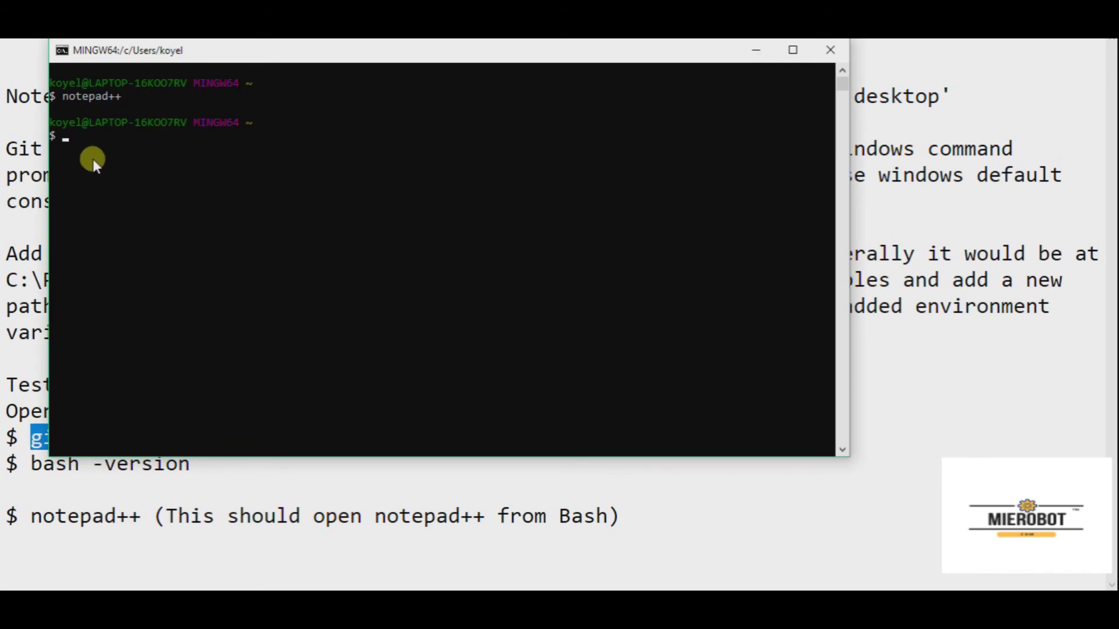
key(shift+Insert)
key(Return)
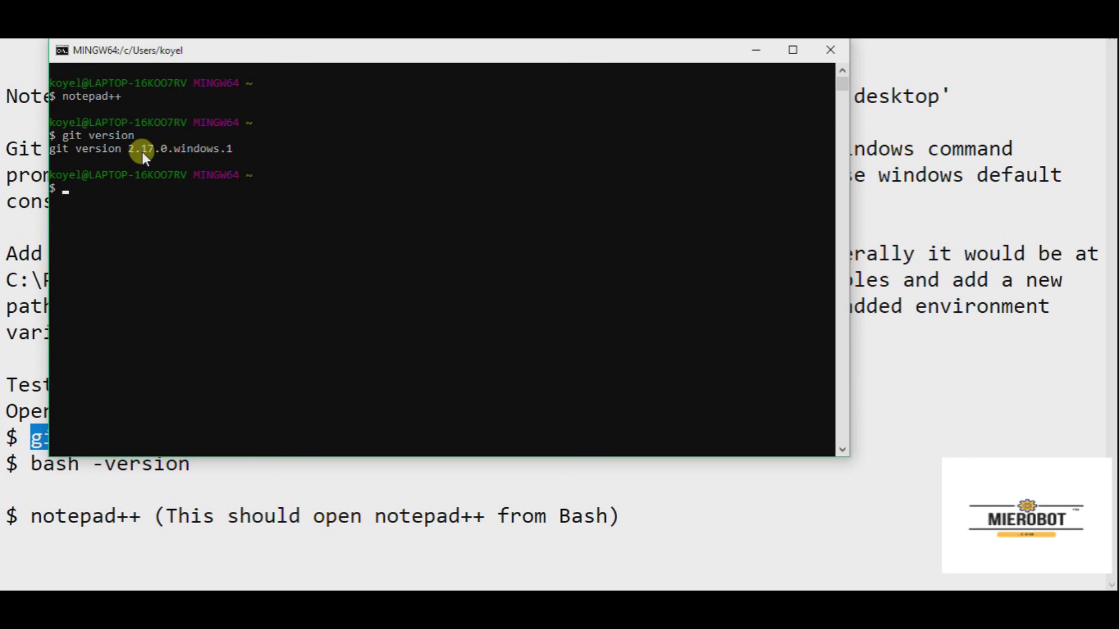
Step: Copy 'bash -version' from the notes and paste it at the Git Bash prompt
key(alt+Tab)
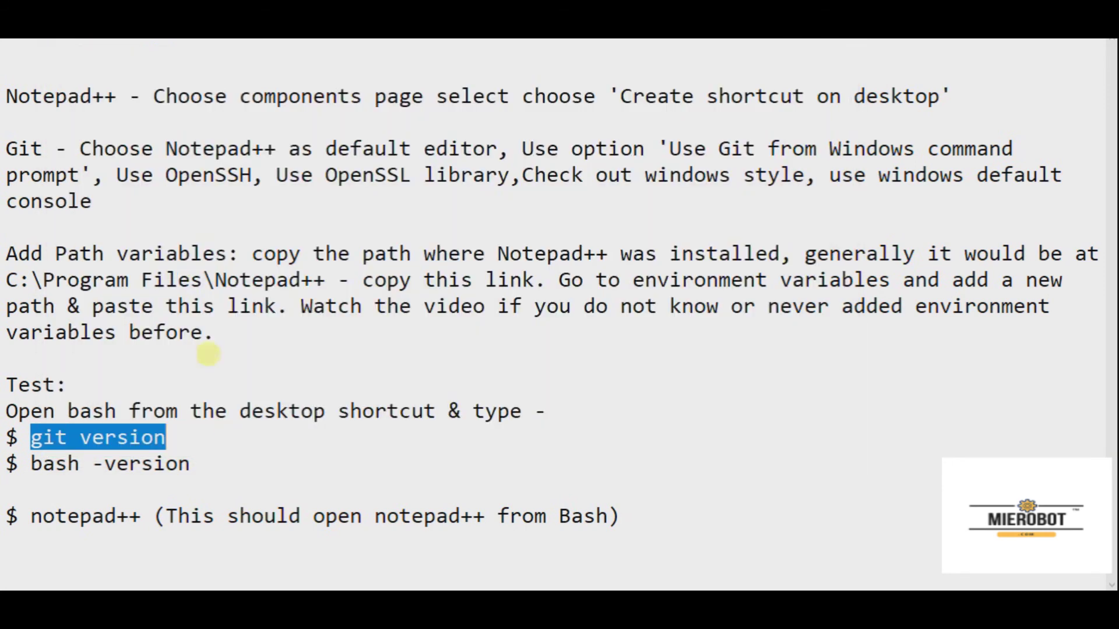
drag(195, 463, 134, 464)
click(228, 466)
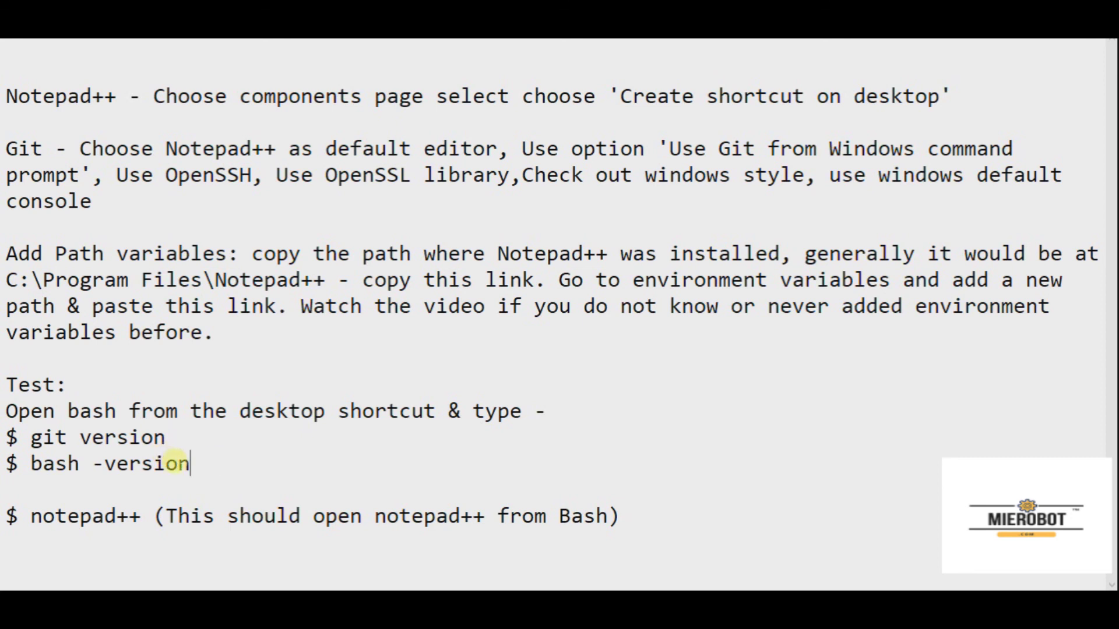
click(199, 440)
click(198, 466)
drag(198, 466, 32, 463)
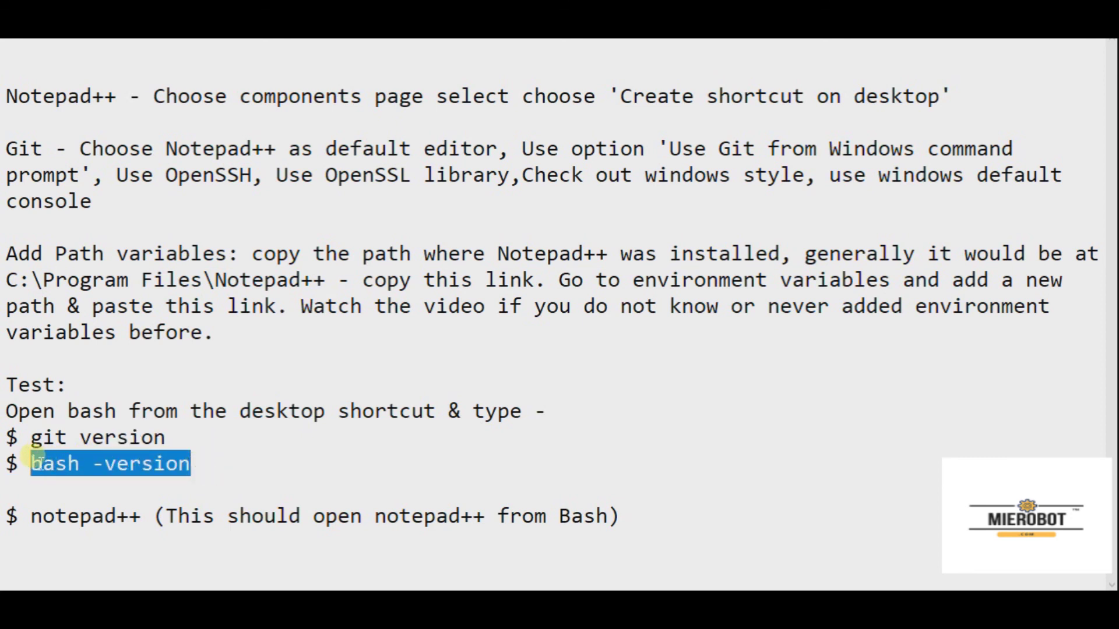
key(alt+Tab)
text(bash -version)
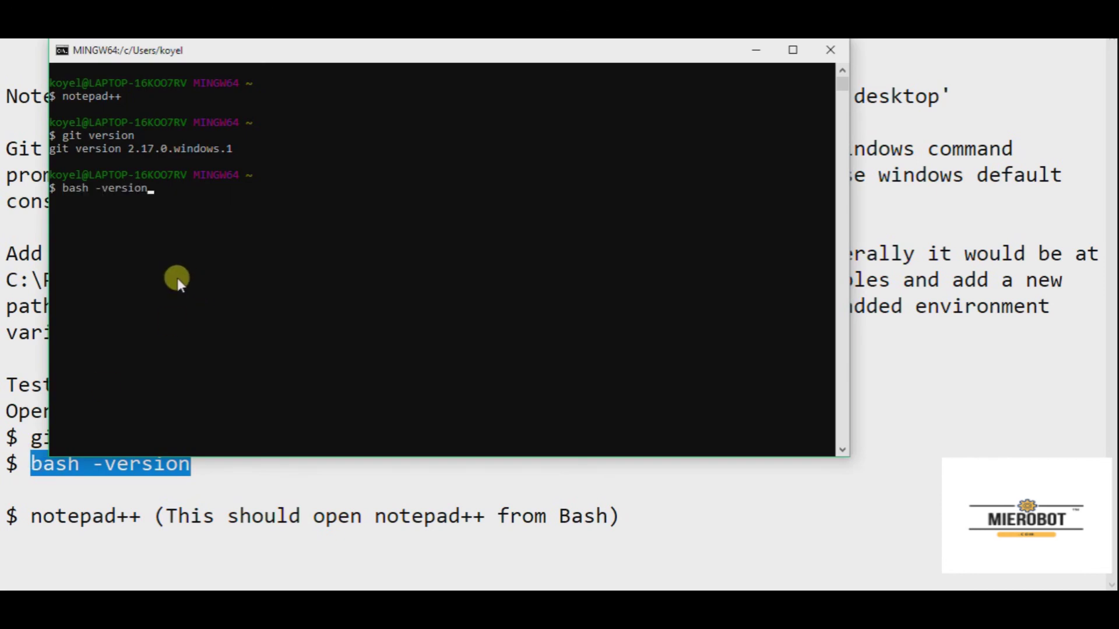